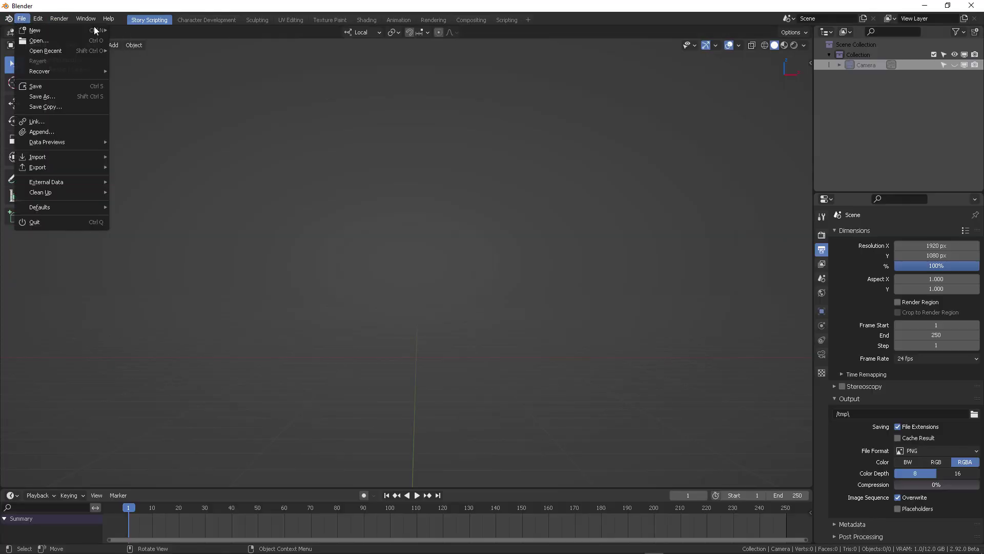
- Browse to the Desktop in the file browser and select startup.blend
left_click(39, 41)
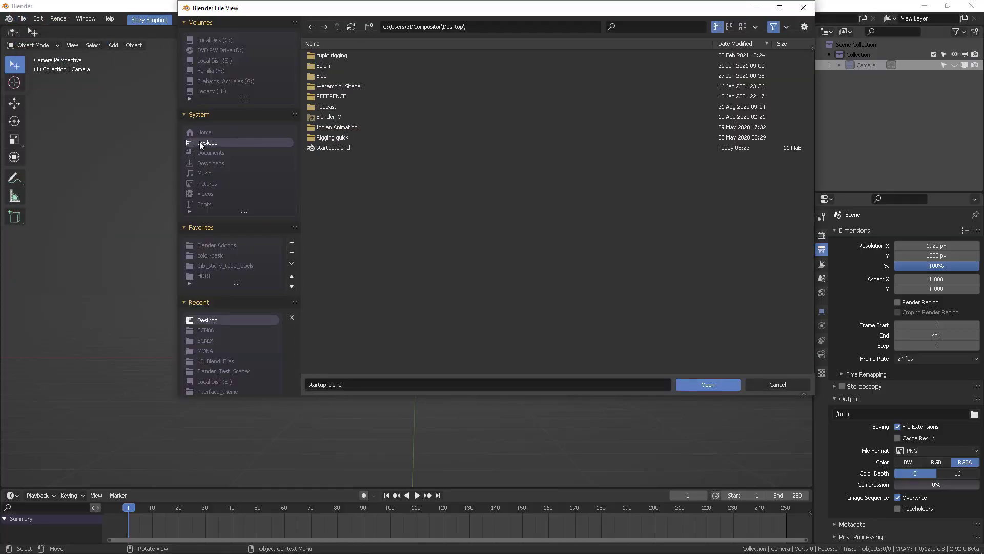
left_click(345, 148)
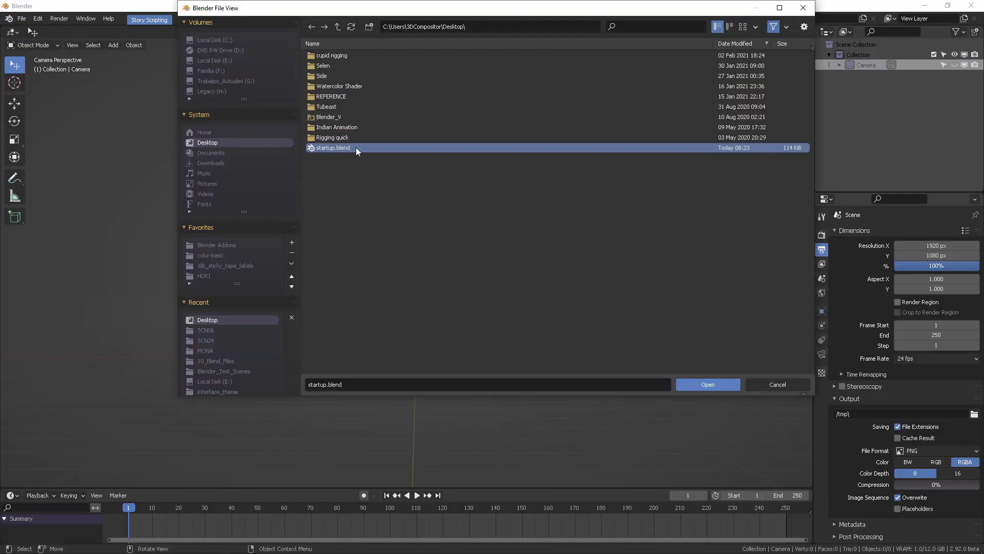
- Load startup.blend and bring up the Preferences window, centred on screen
left_click(713, 385)
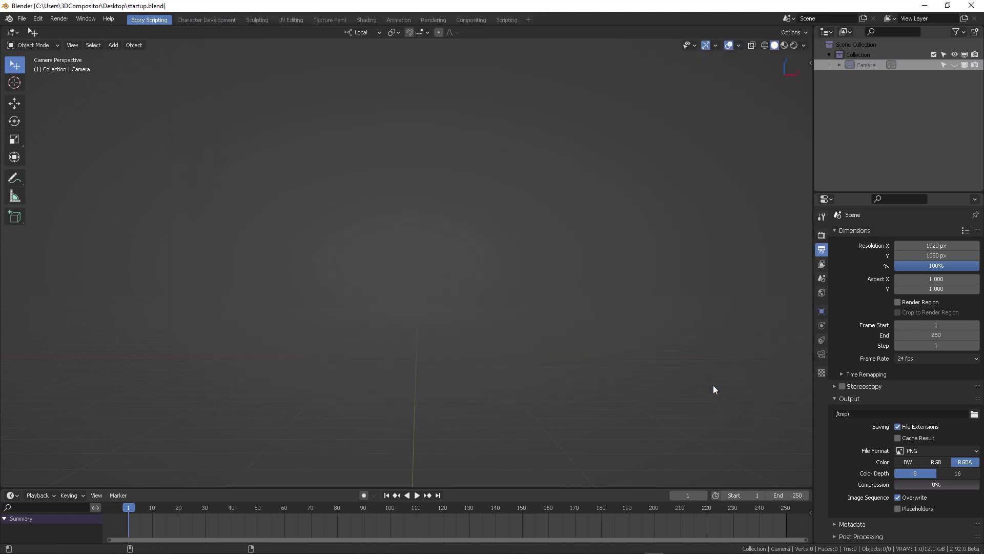
left_click(38, 18)
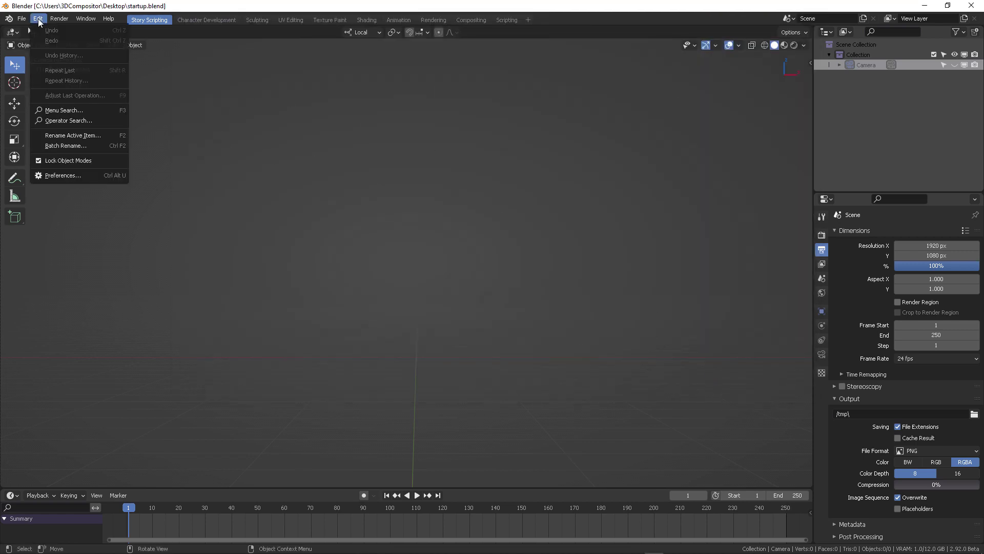
left_click(51, 175)
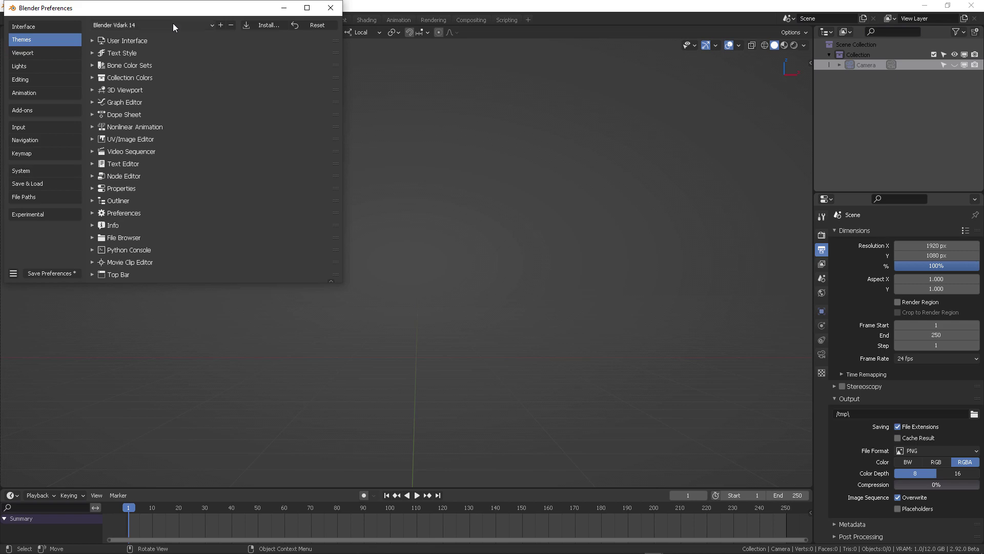
left_click_drag(171, 7, 360, 75)
- Install the blender_vdark_14.xml theme, keep Blender Vdark 14 active, and save the preferences
left_click(460, 94)
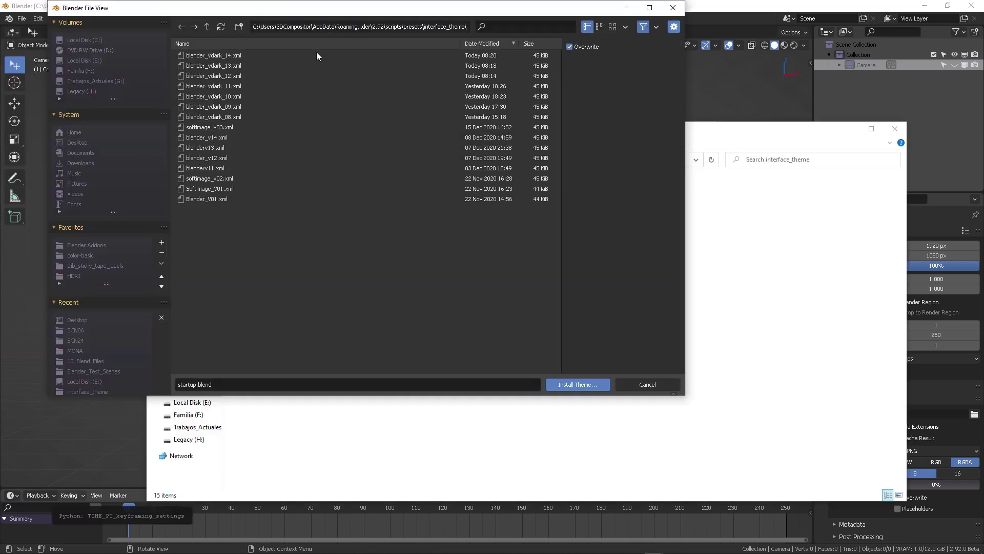
left_click(221, 56)
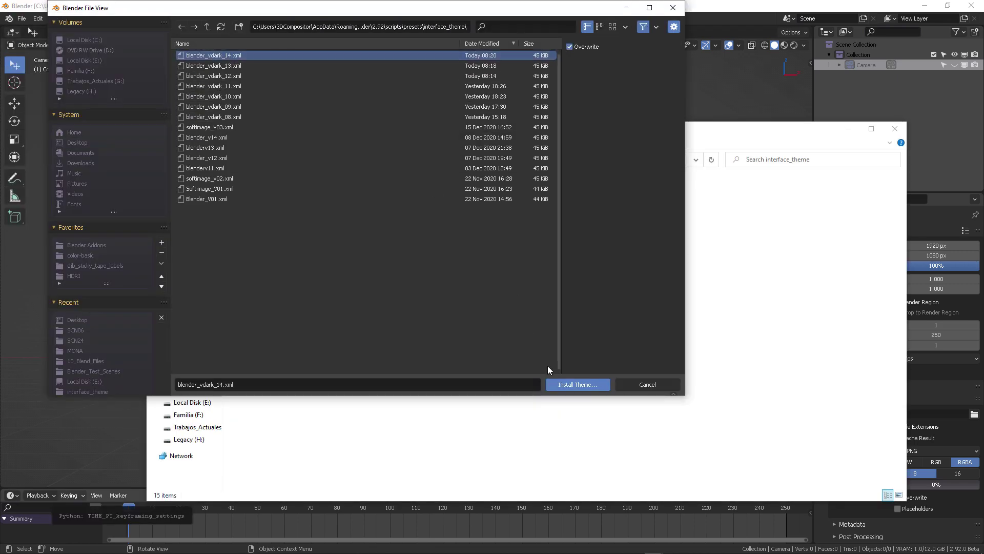
left_click(576, 384)
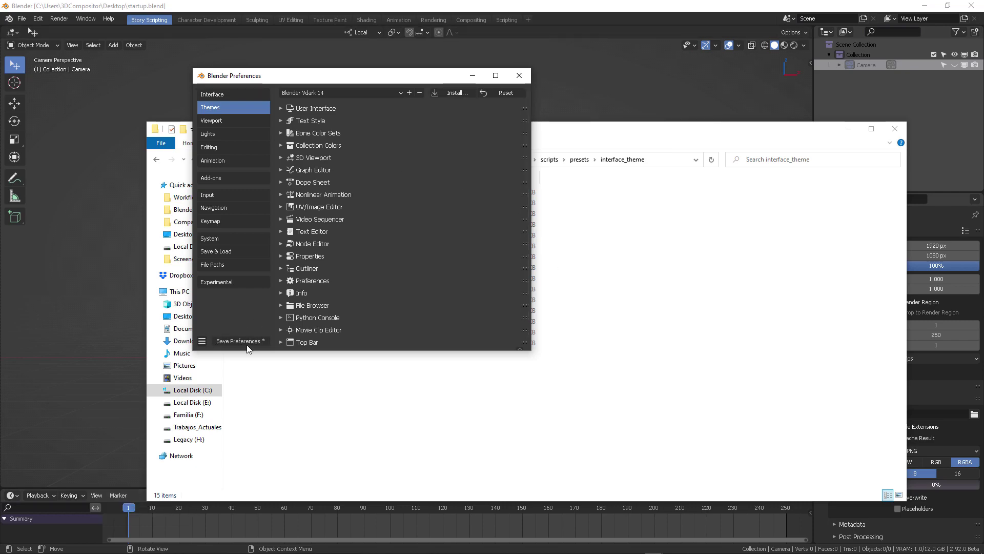
left_click(341, 92)
left_click(333, 212)
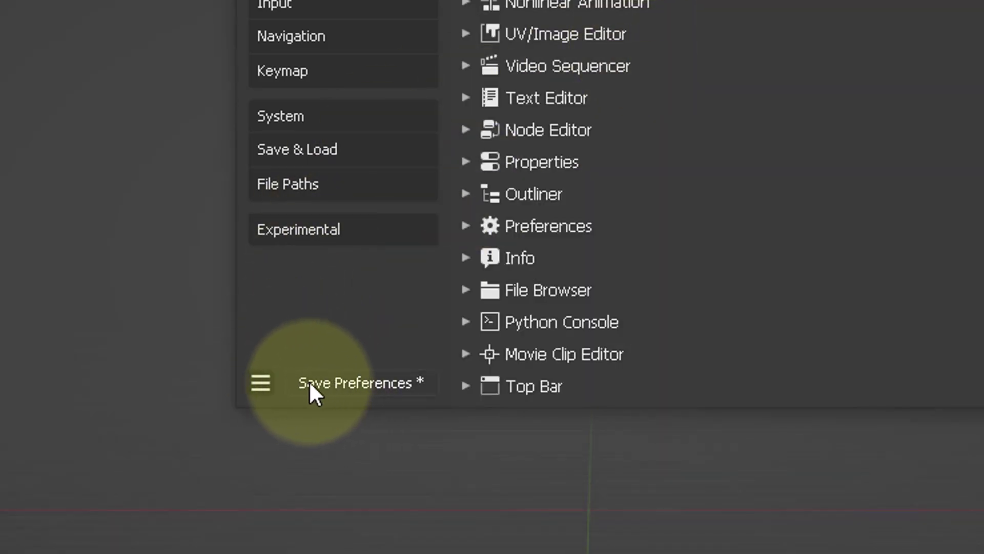
left_click(355, 384)
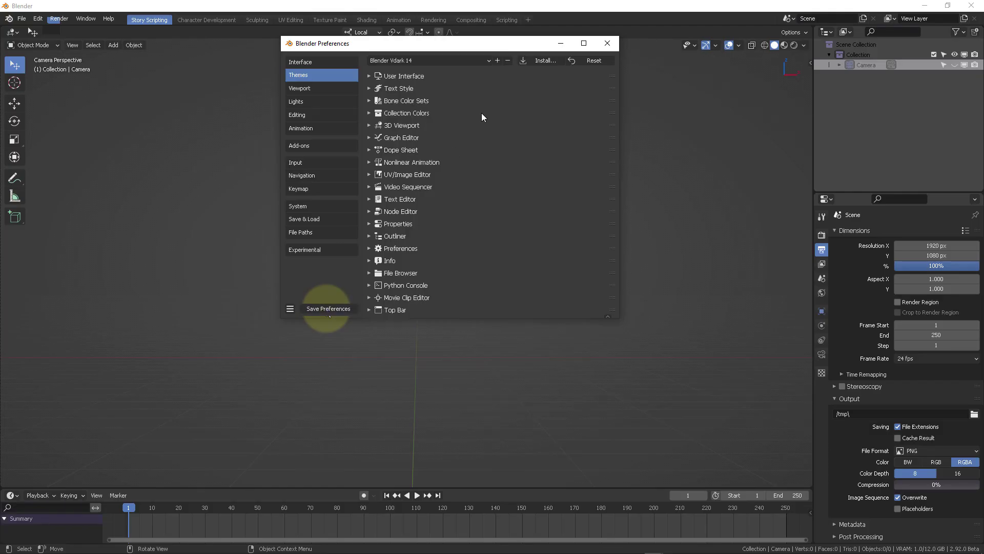
- Save and confirm the current setup as the default startup file via File > Defaults
left_click(607, 44)
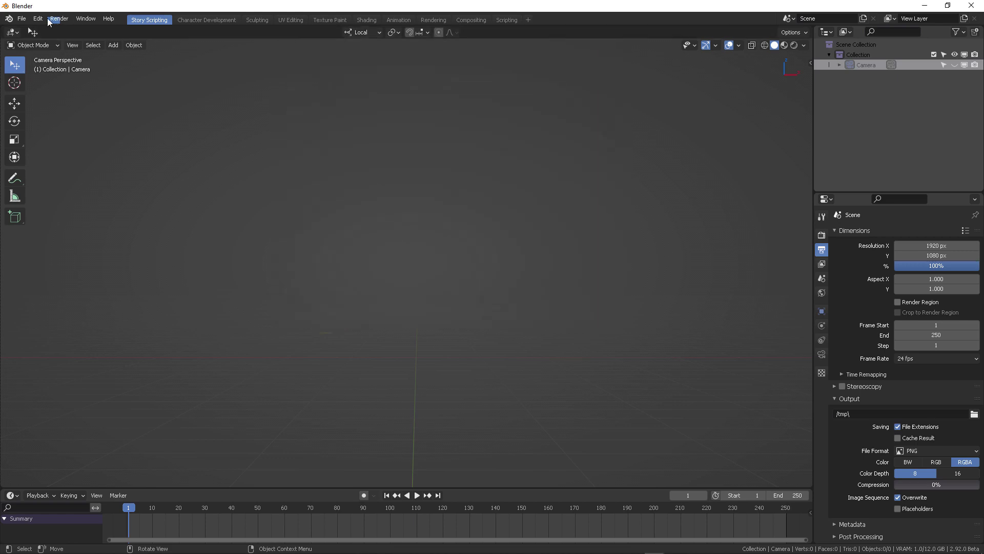
left_click(21, 18)
mouse_move(94, 207)
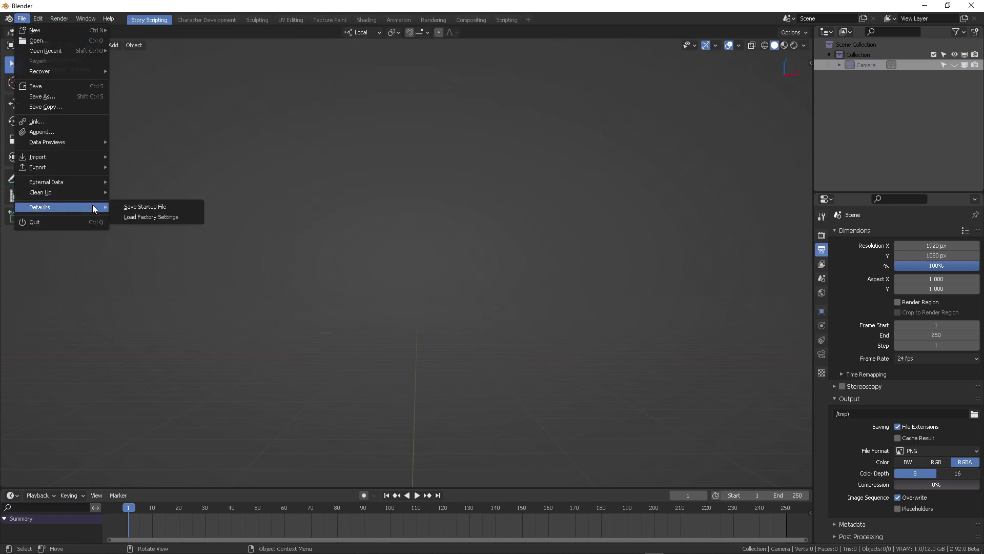
left_click(137, 206)
left_click(127, 206)
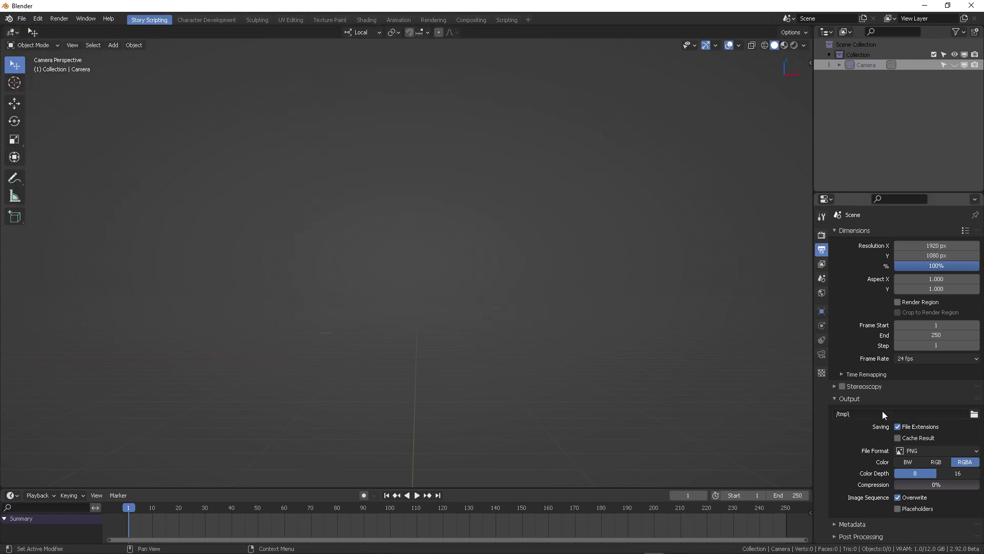
- Reopen Preferences and move its window to the screen centre
left_click(38, 19)
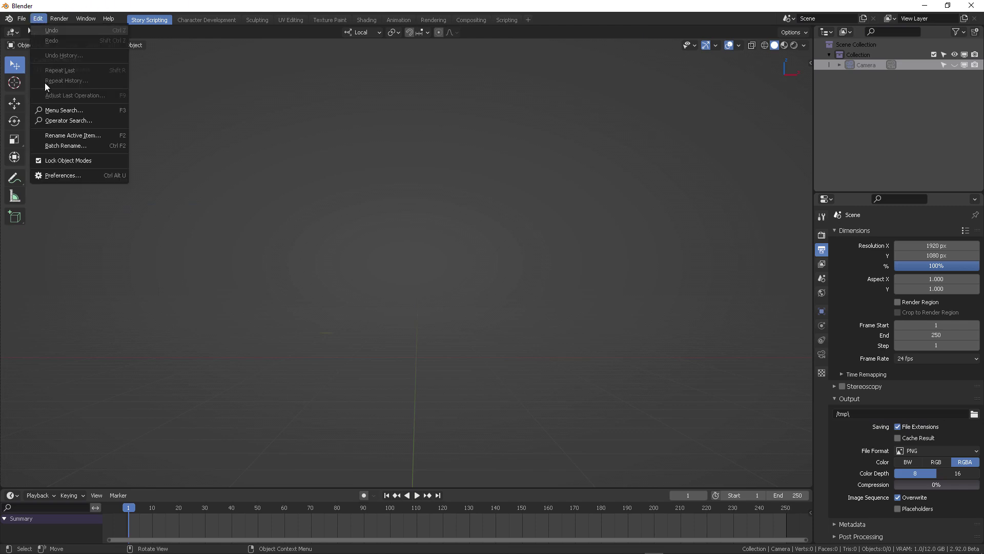
left_click(62, 176)
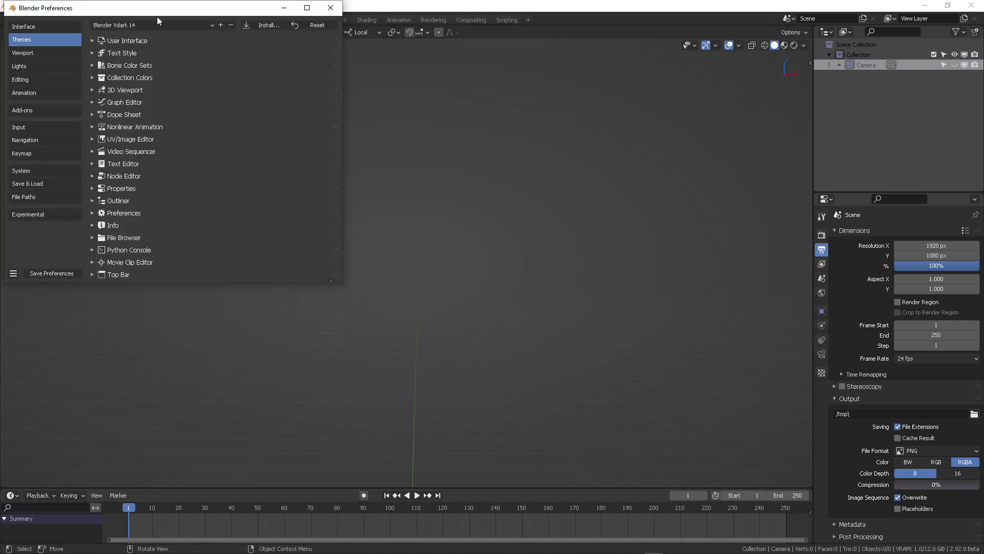
left_click_drag(167, 11, 419, 95)
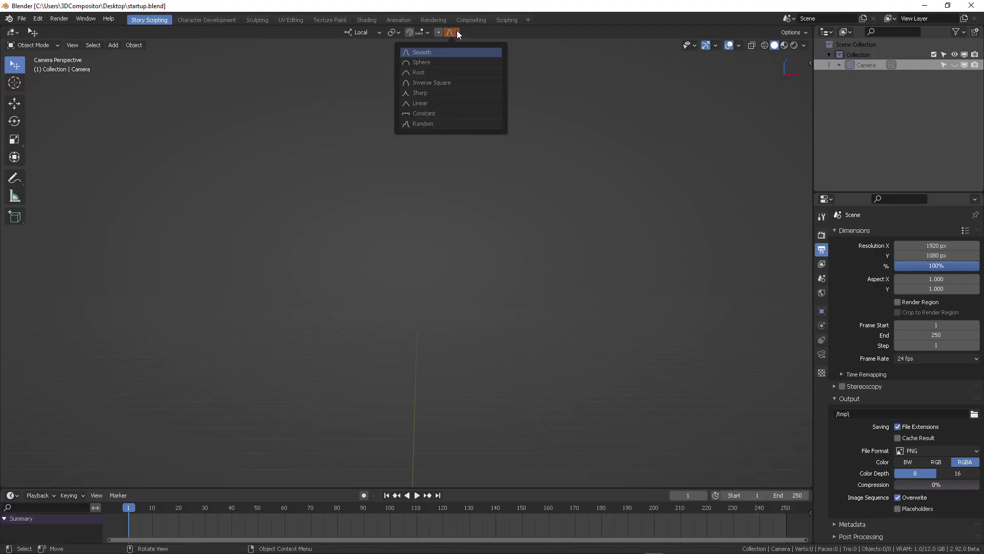
left_click(395, 33)
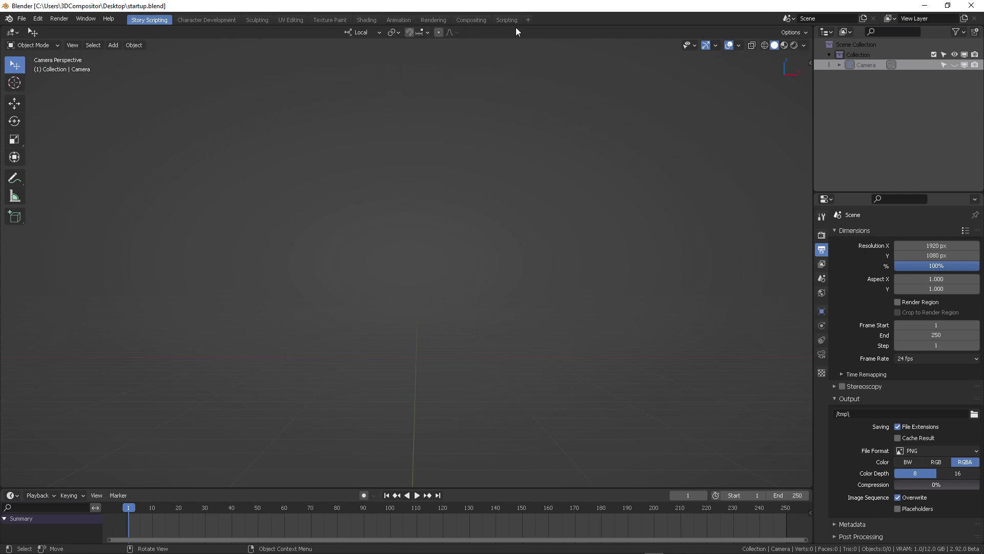
left_click(686, 46)
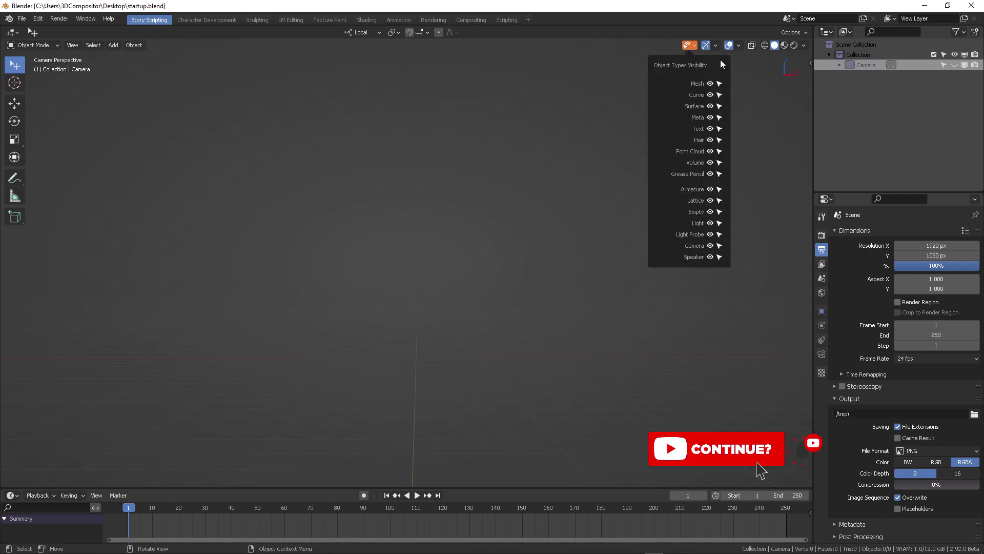
left_click(719, 47)
left_click(739, 45)
left_click(804, 45)
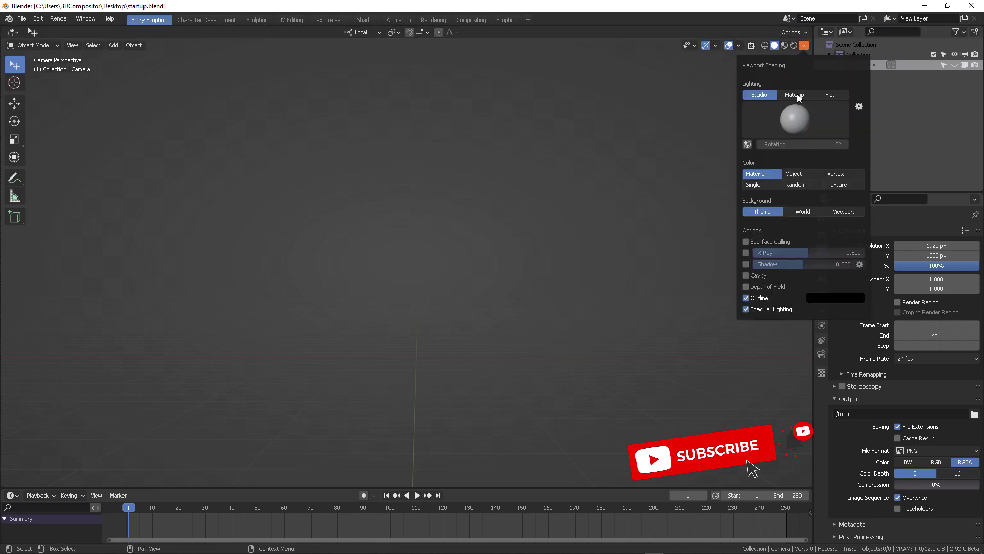
left_click(805, 32)
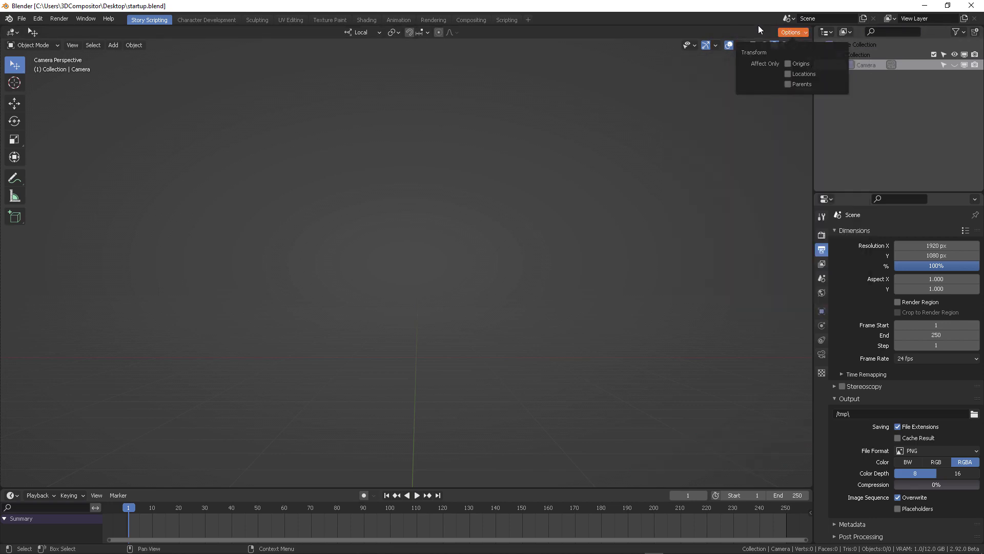
left_click(788, 18)
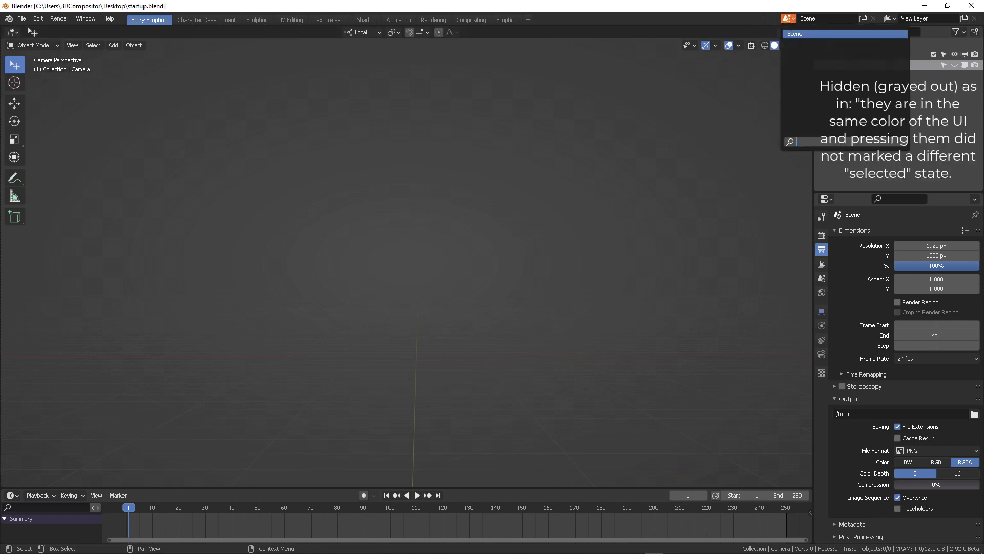
left_click(891, 18)
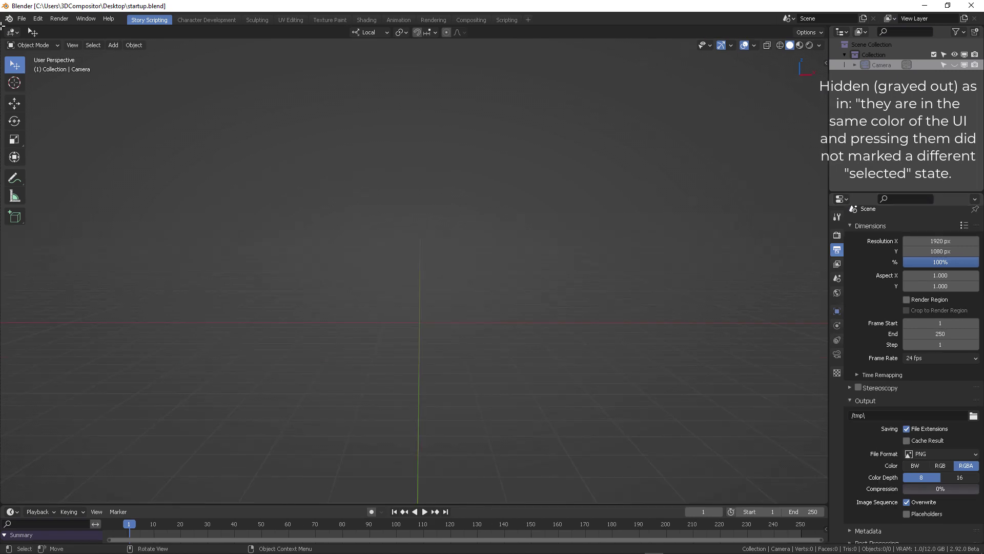
- Split off a new left area, make it a Properties editor with Shift+F7, and widen it
left_click_drag(4, 28, 121, 41)
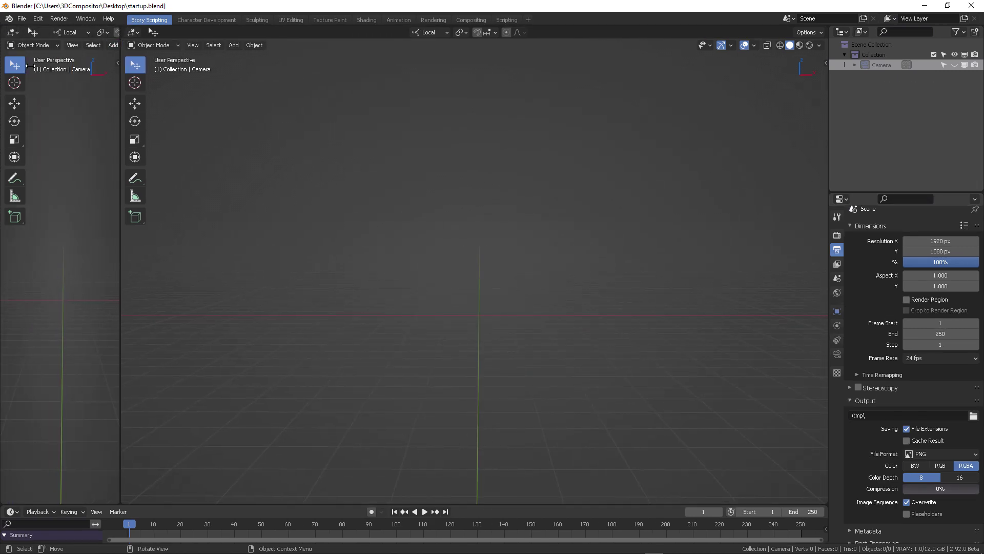
key("shift+F9")
key("shift+F7")
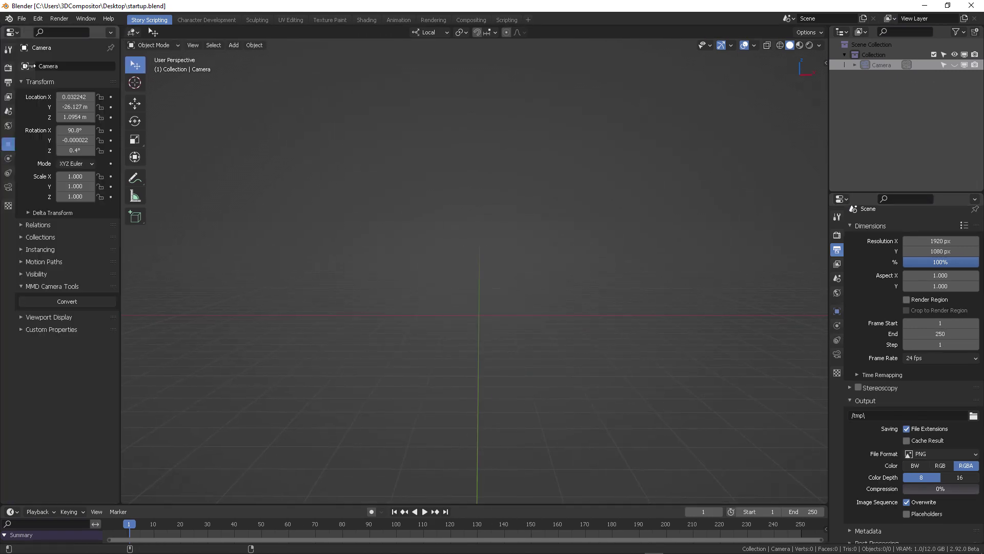
left_click_drag(121, 60, 136, 61)
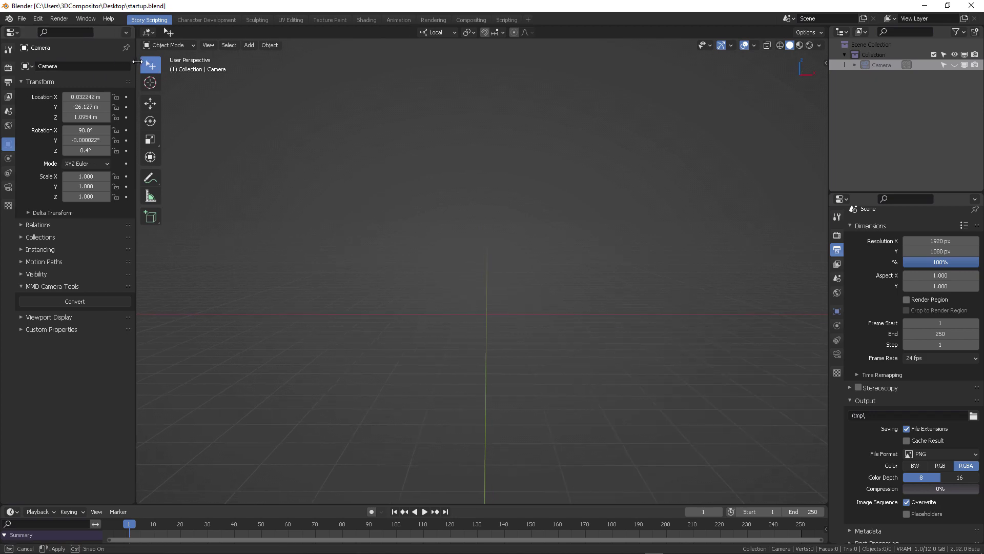
- Join the two right-hand areas into one Outliner, merging away the extra bottom-right area
right_click(862, 194)
left_click(856, 222)
left_click(857, 236)
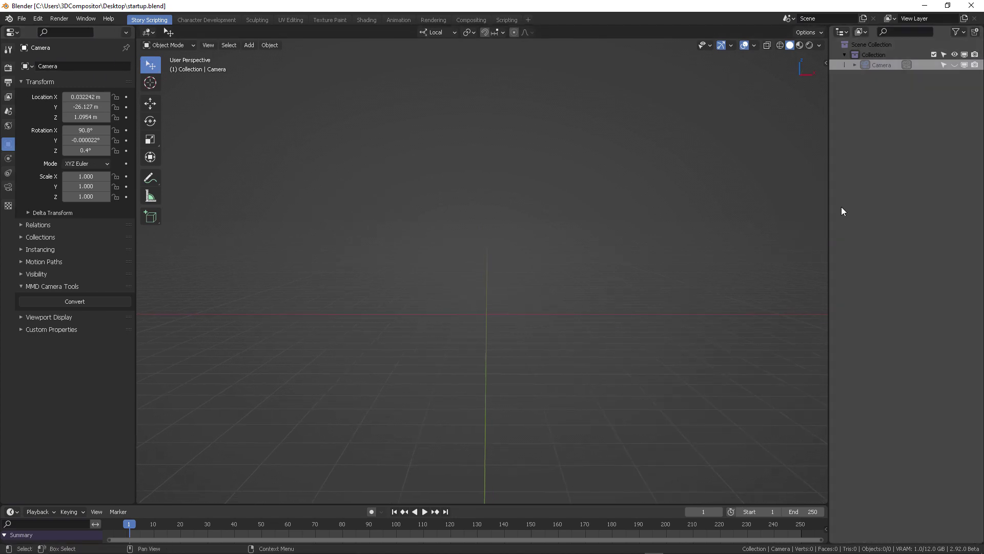
right_click(829, 191)
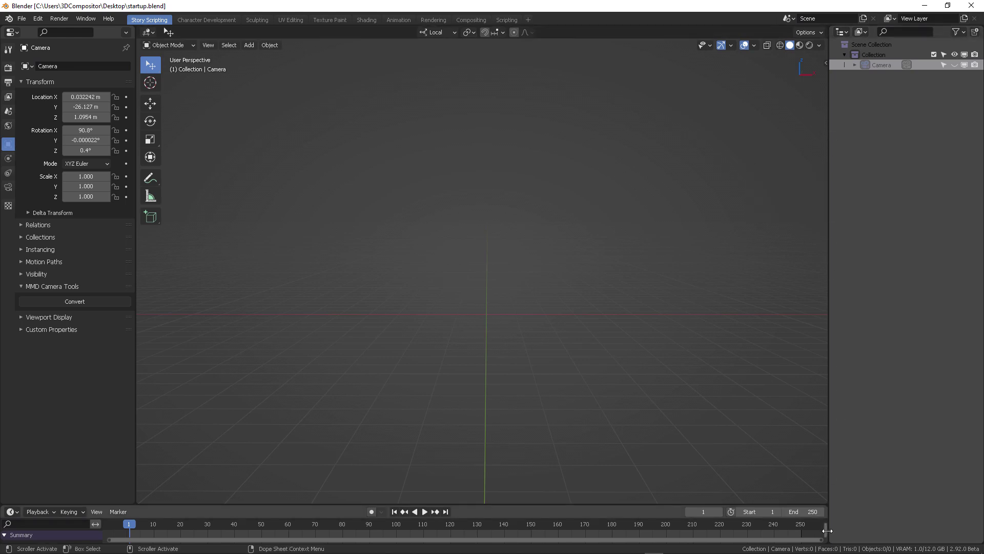
left_click_drag(831, 542, 841, 518)
right_click(829, 519)
left_click(830, 516)
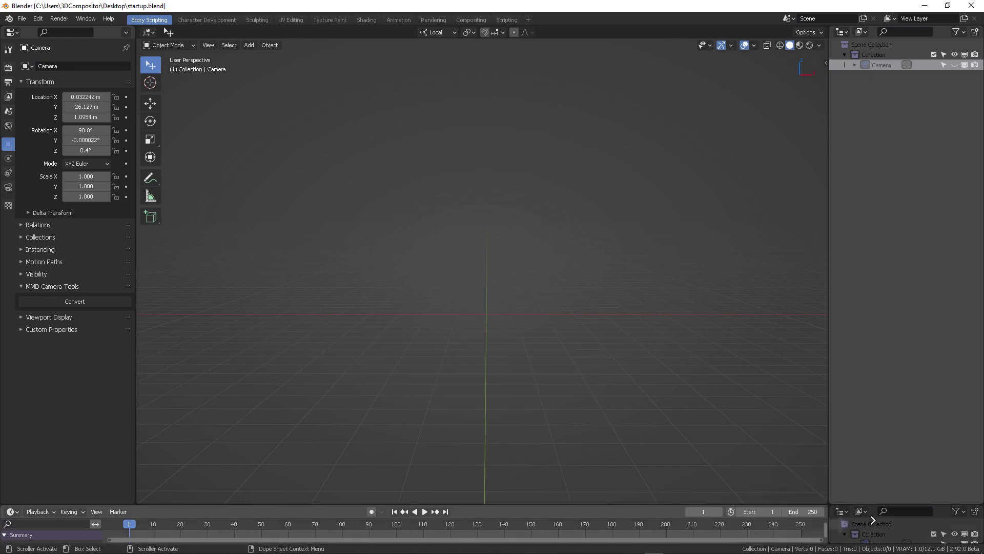
left_click(871, 520)
- Join the remaining Outliner into the 3D viewport so it spans the full width
right_click(831, 410)
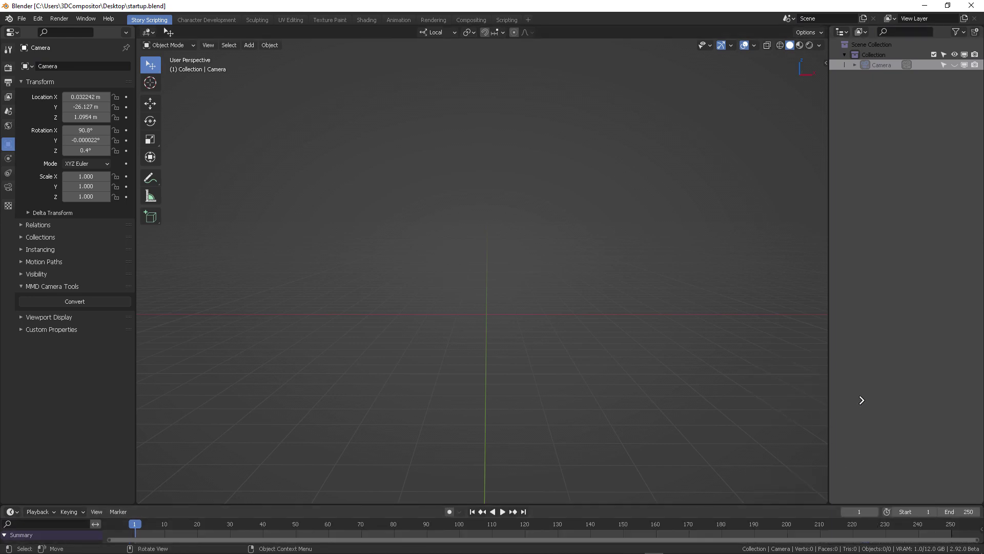
left_click(831, 406)
left_click(920, 394)
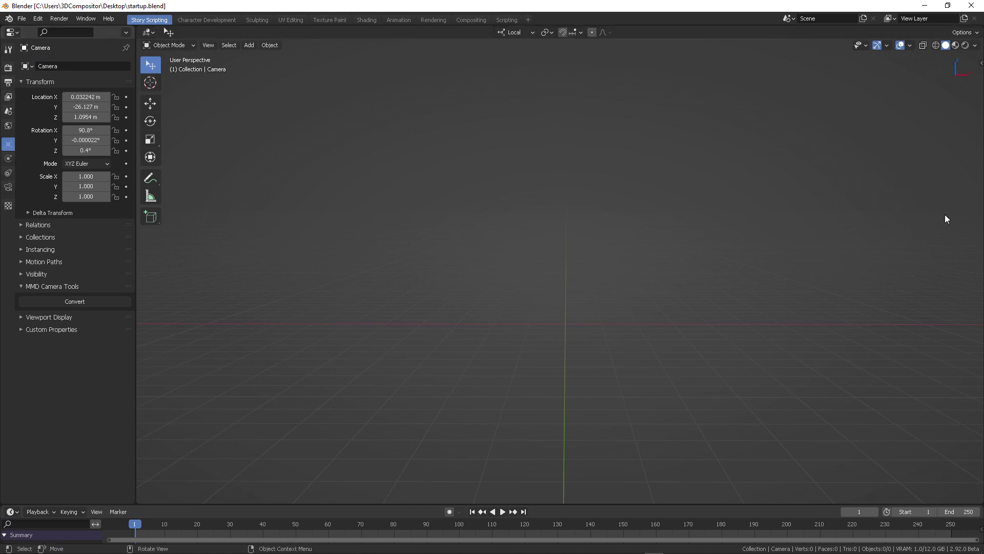
left_click(64, 21)
left_click(57, 23)
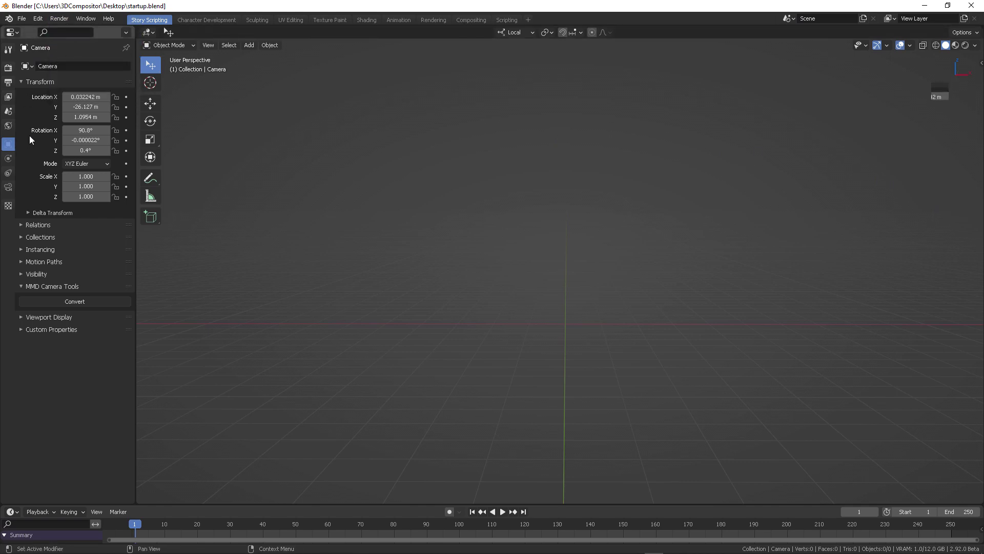
- Expand the active tool's settings panel in the viewport
left_click(8, 50)
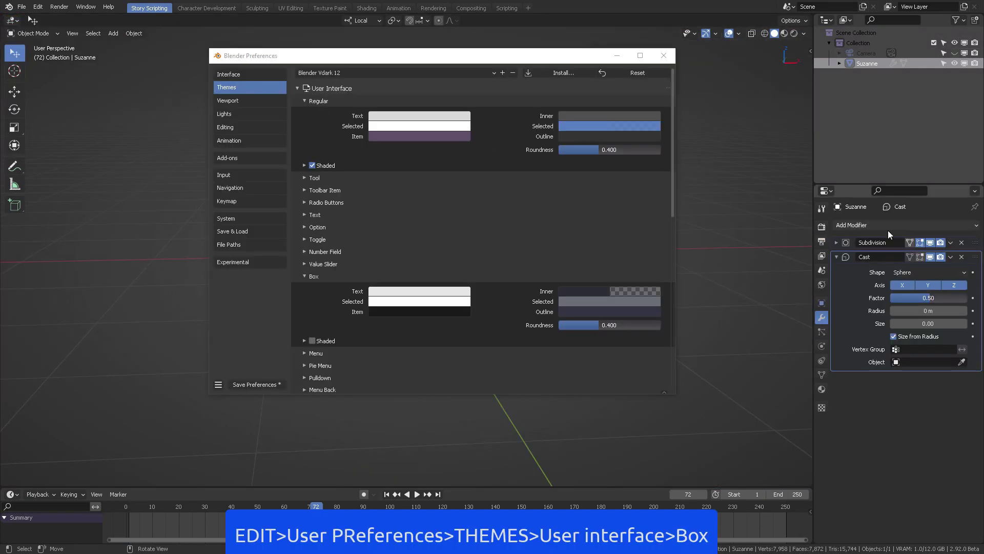
- Tick Shaded for Box widgets in the User Interface theme settings
left_click(298, 88)
left_click(297, 88)
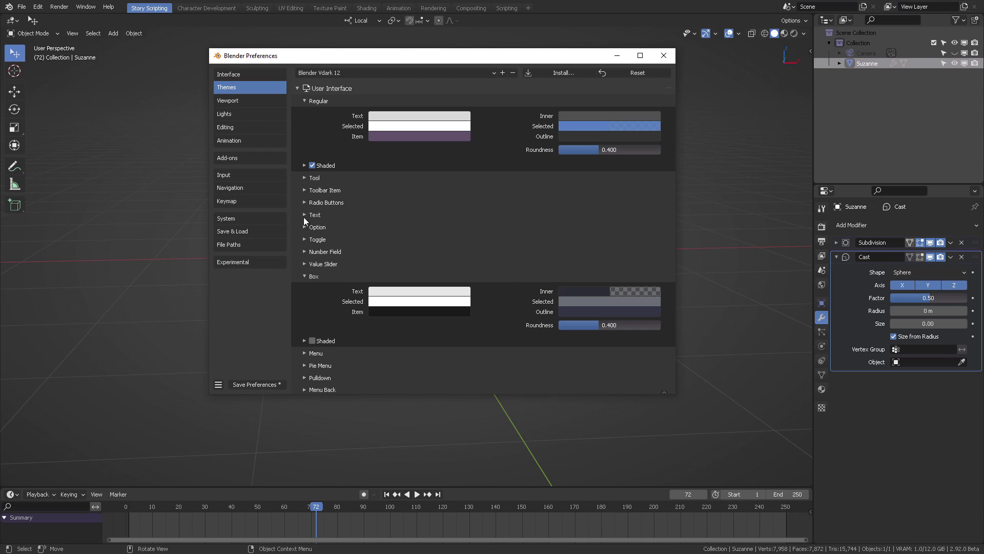
left_click(304, 276)
left_click(304, 276)
left_click(312, 341)
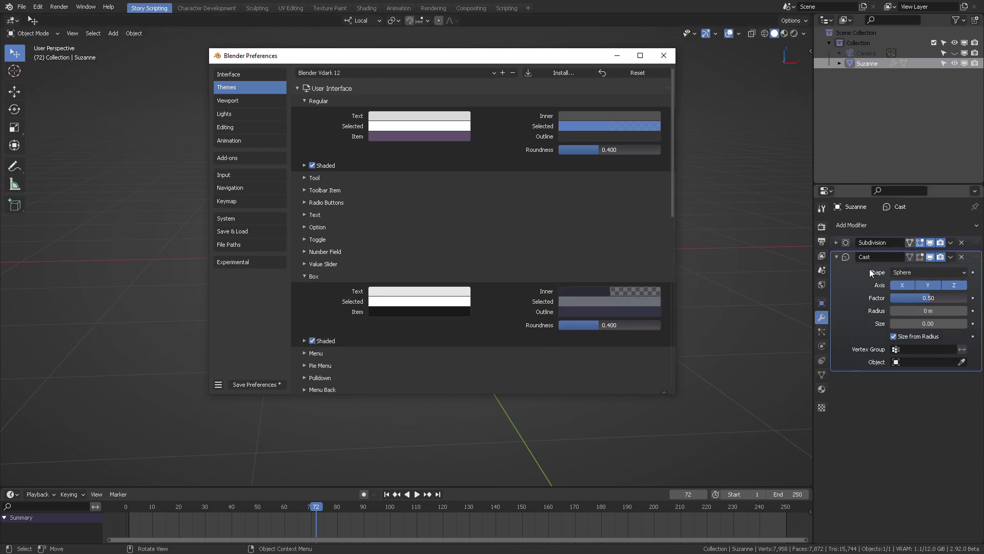
- Switch between the scene and Preferences windows, then close Preferences
left_click(866, 402)
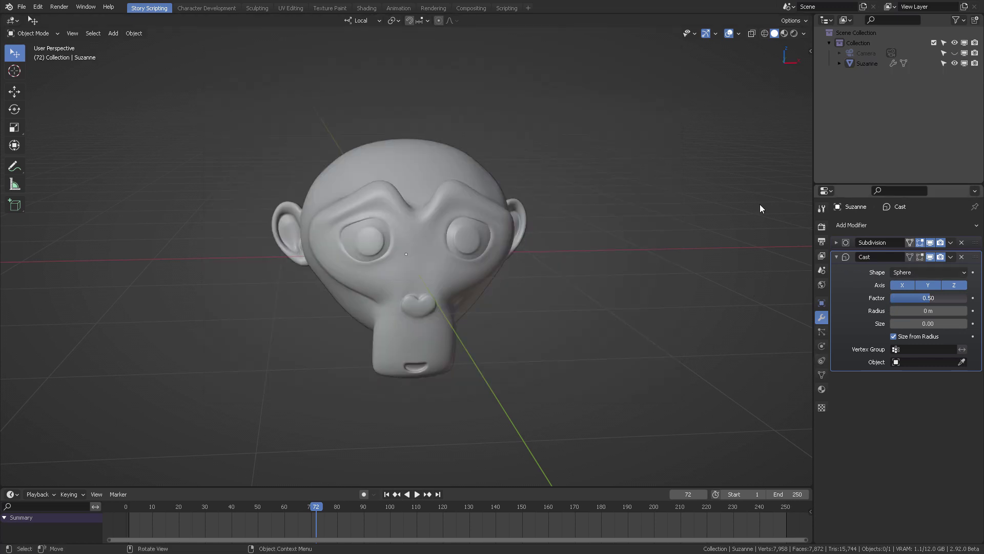
key("alt+Tab")
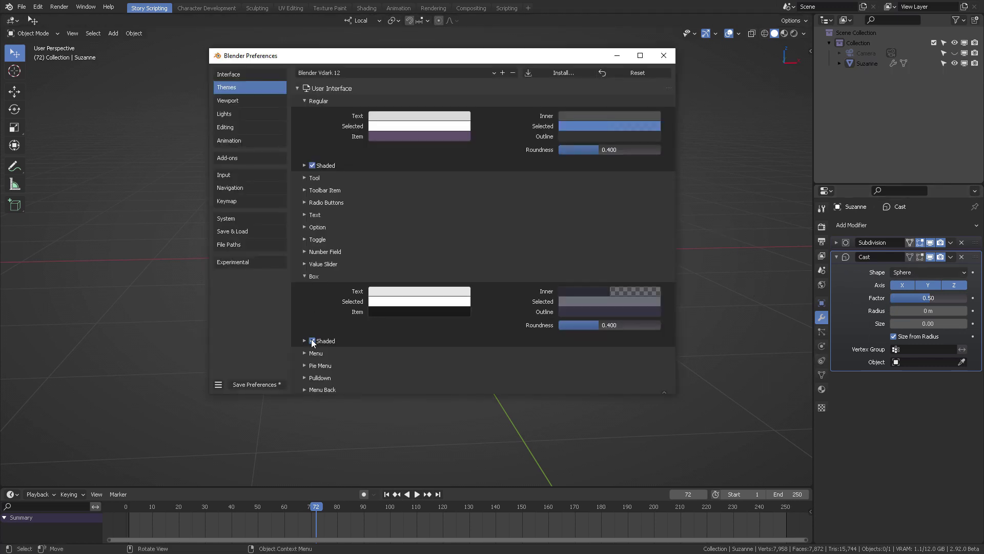
left_click(664, 56)
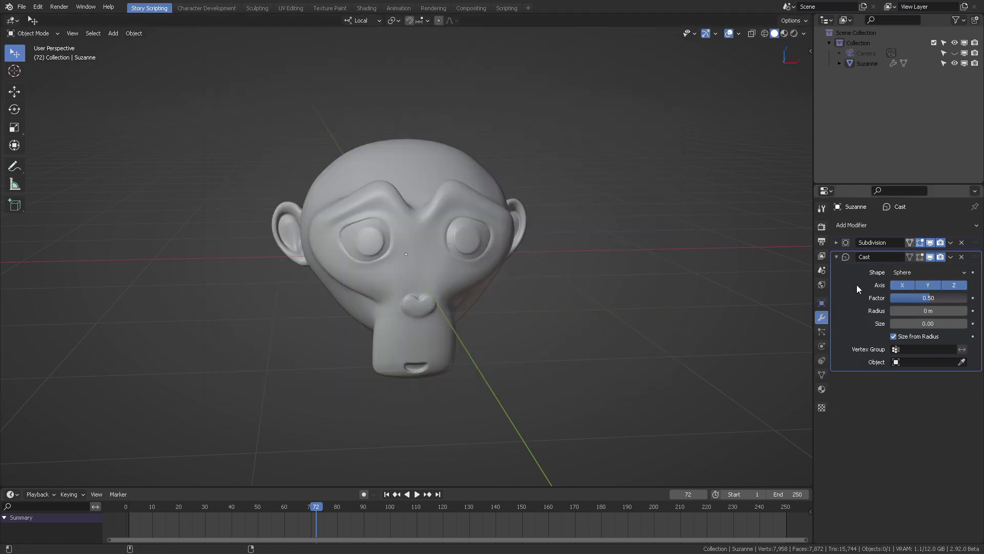
- Collapse the Cast modifier panel and toggle the active modifier between Subdivision and Cast
left_click(836, 256)
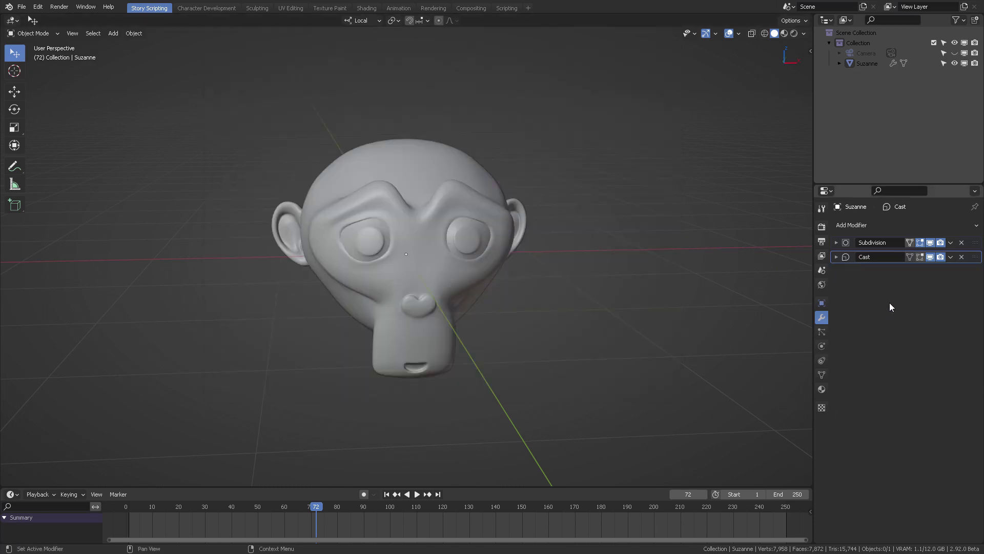
left_click(977, 242)
left_click(976, 257)
left_click(978, 242)
left_click(977, 257)
left_click(977, 243)
left_click(977, 257)
left_click(978, 243)
left_click(976, 257)
- Duplicate Suzanne with Shift+D, place the copy to the left, orbit, and deselect both
left_click(391, 195)
key("shift+d")
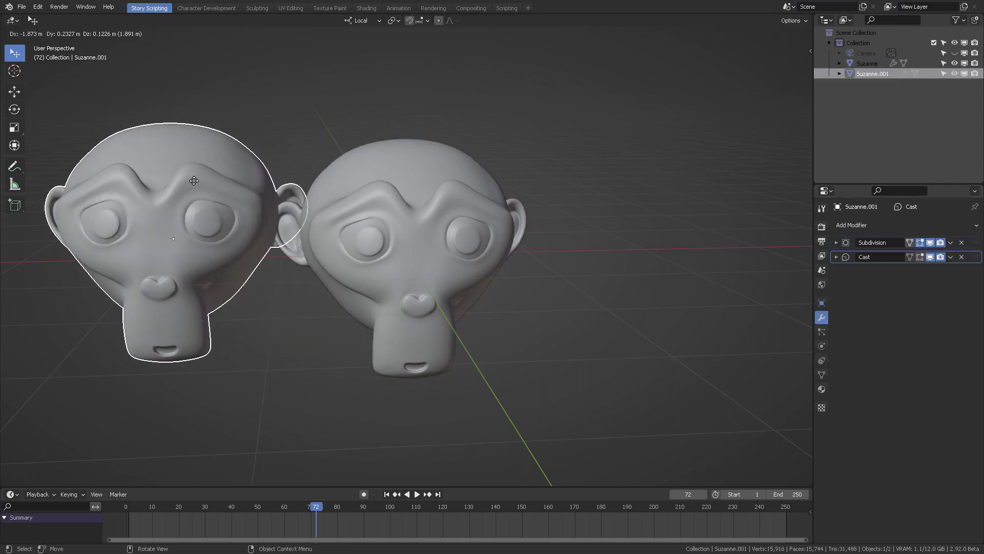
left_click(735, 92)
left_click(471, 211, "shift")
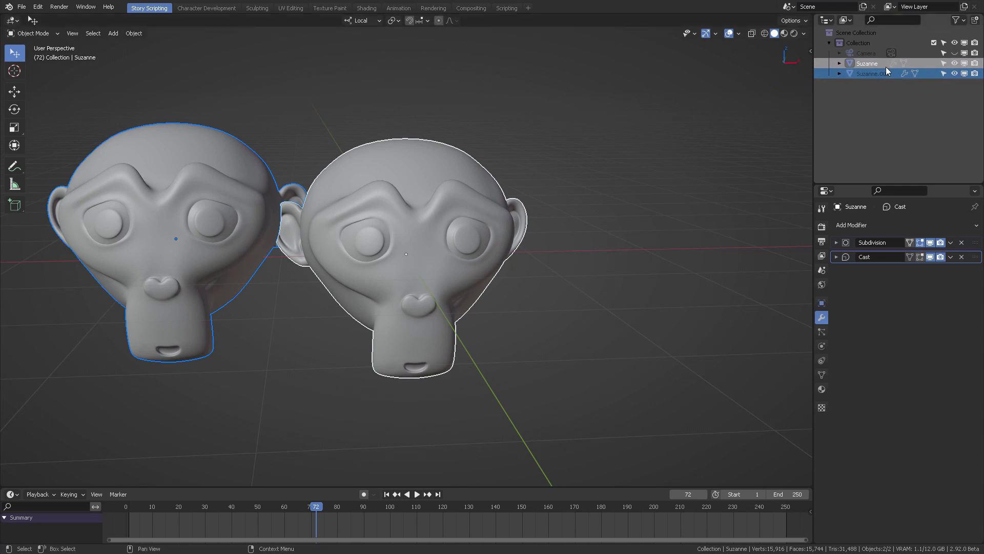
middle_click_drag(752, 297, 606, 292)
left_click(648, 191)
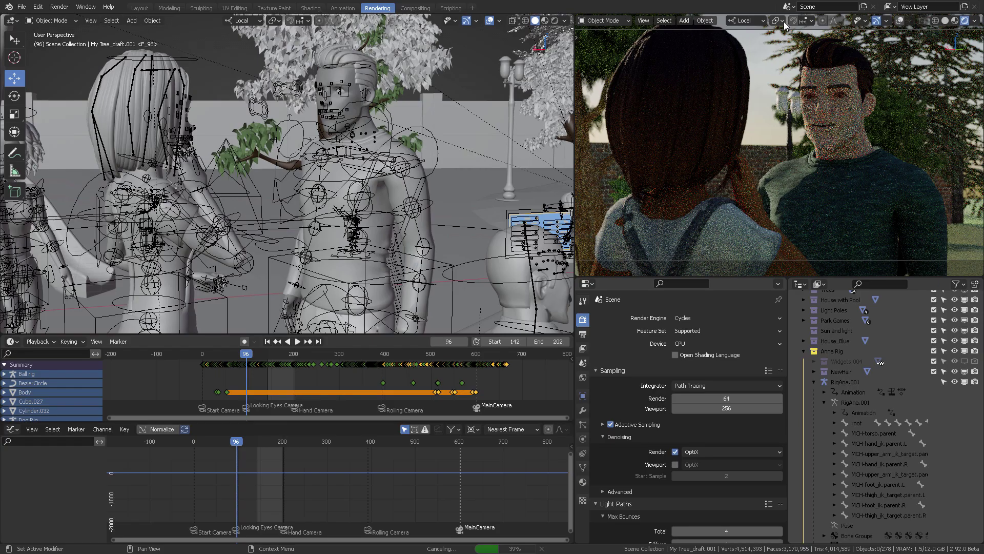
- Check the Pivot Point and Transform Orientation menus, then collapse Anna Rig in the Outliner
left_click(783, 22)
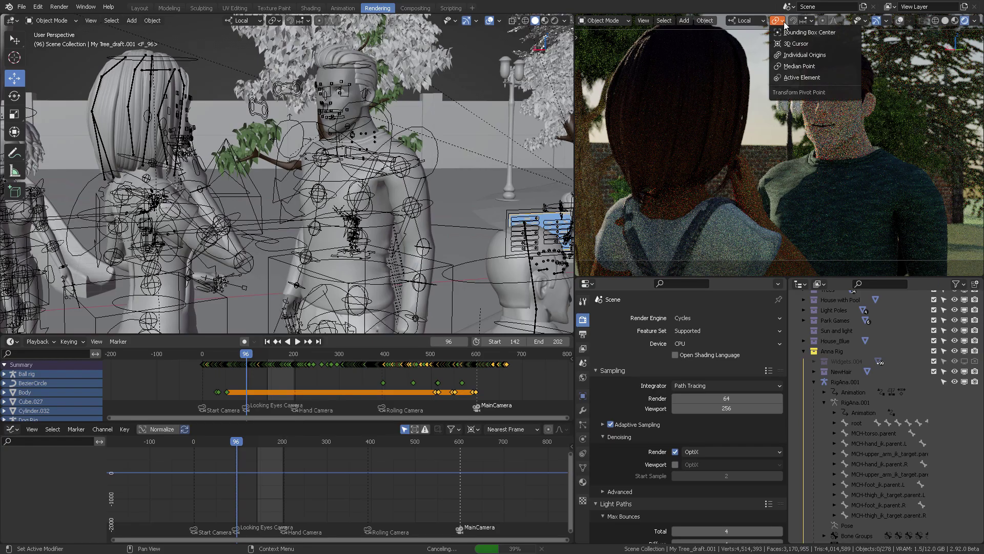
left_click(747, 20)
key("Escape")
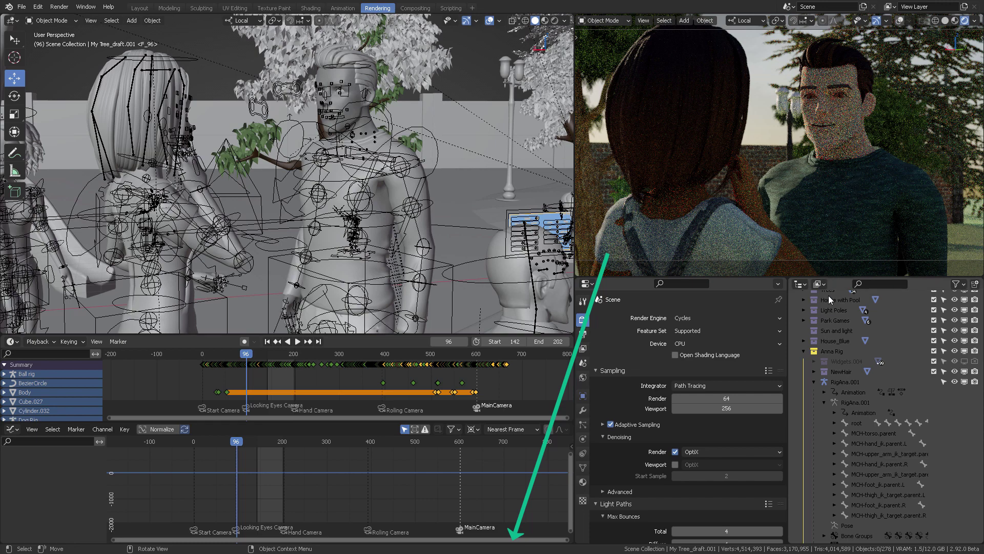
left_click(804, 351)
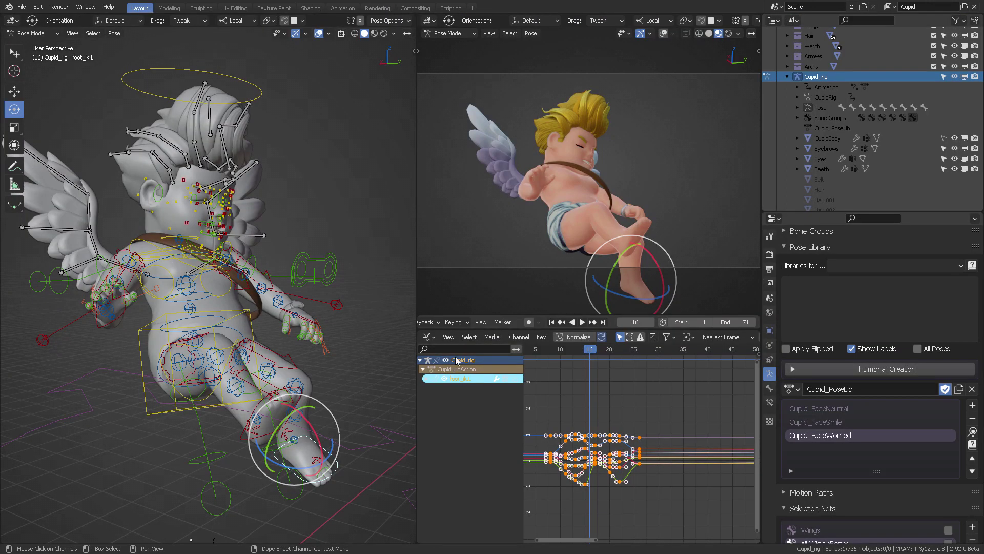
- Change the Dope Sheet into a Graph Editor through the editor type menu
right_click(458, 361)
left_click(428, 336)
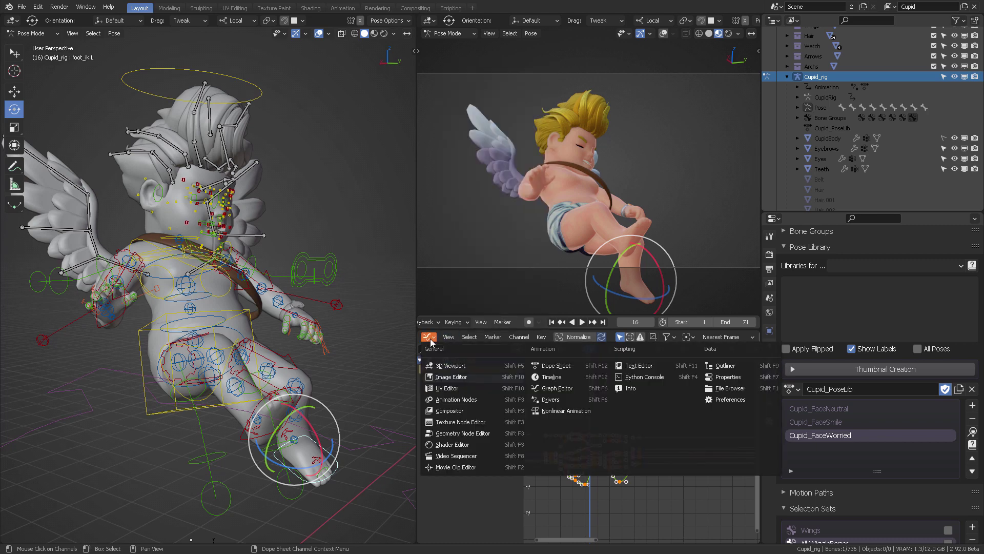
left_click(557, 388)
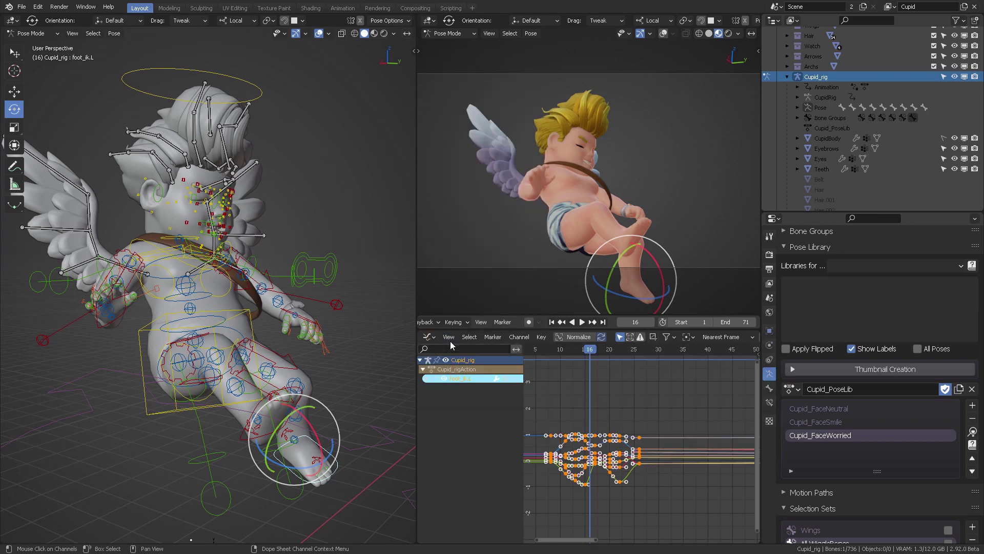
left_click(448, 337)
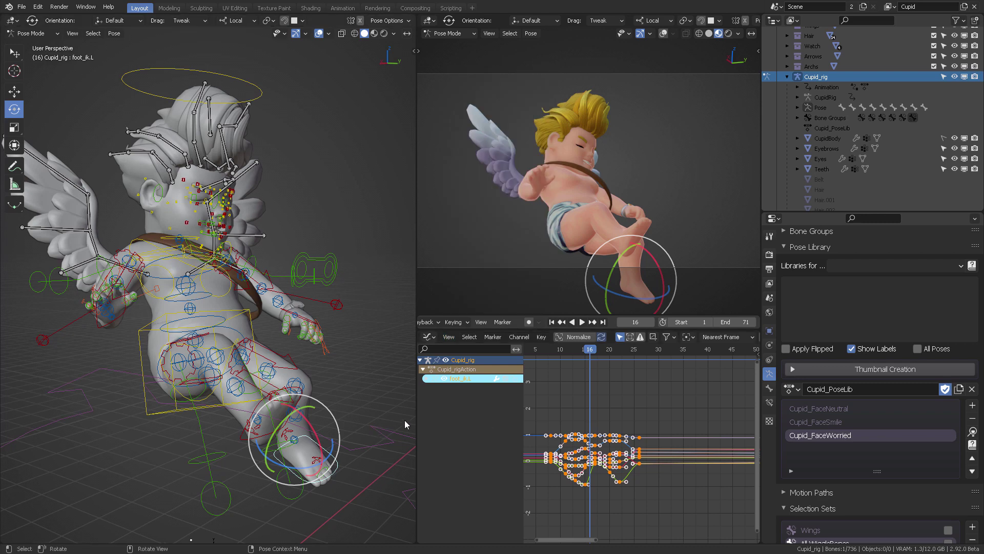
- Expand and collapse the foot_ik.L channels, deselect all keyframes, and start playback
left_click(427, 379)
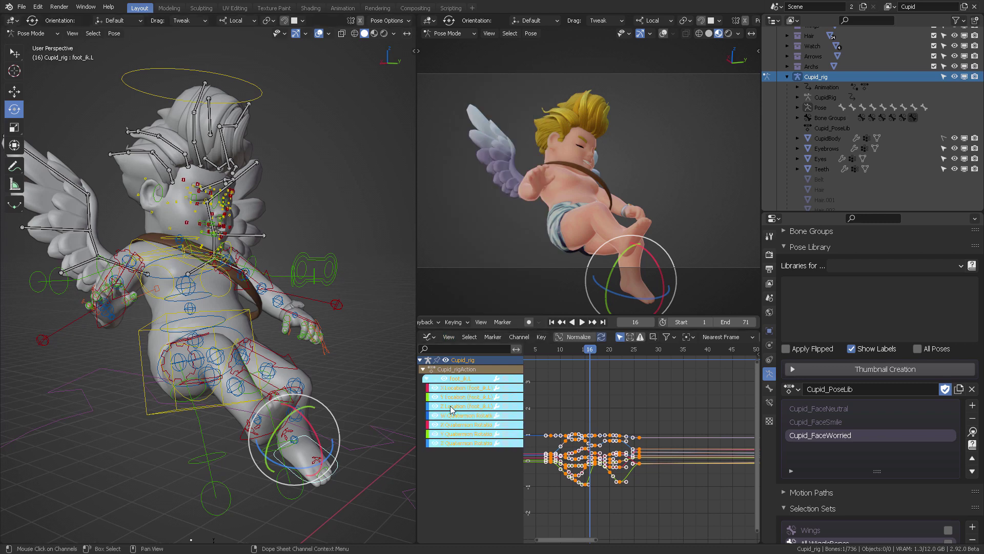
left_click(426, 379)
left_click(584, 402)
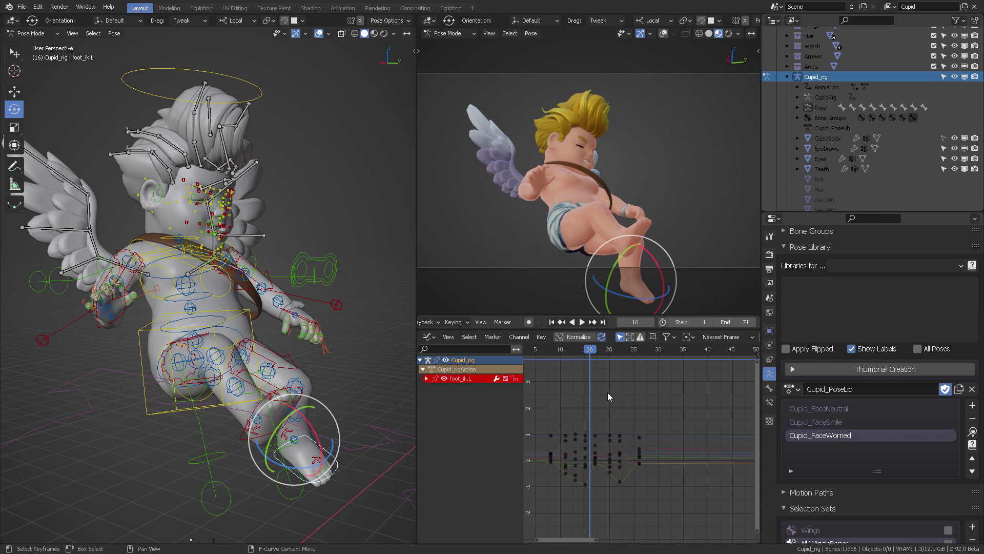
left_click(476, 379)
left_click(629, 383)
left_click(475, 378)
left_click(597, 402)
key("space")
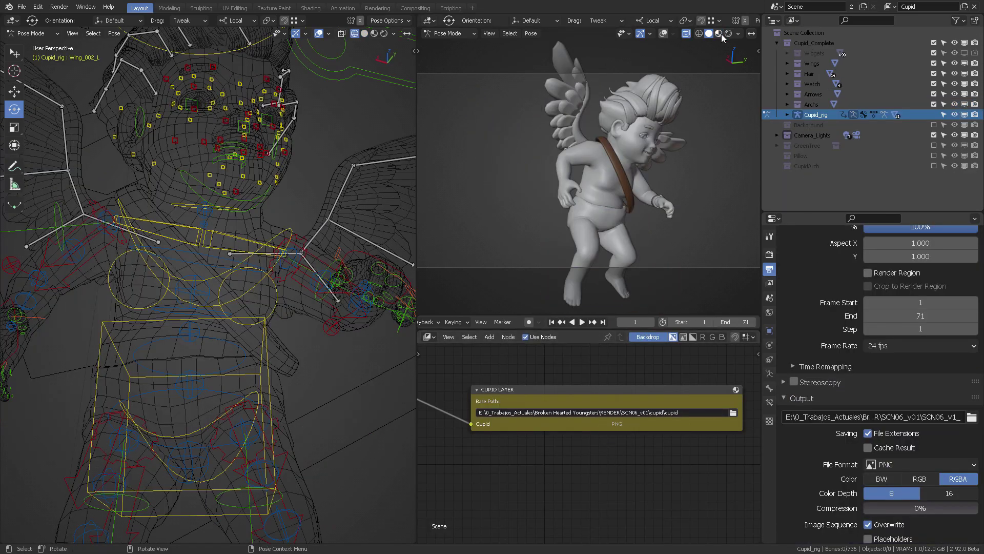
- Set the right viewport to Material Preview, zoom out to the whole rig, and activate foot_ik.L
left_click(719, 34)
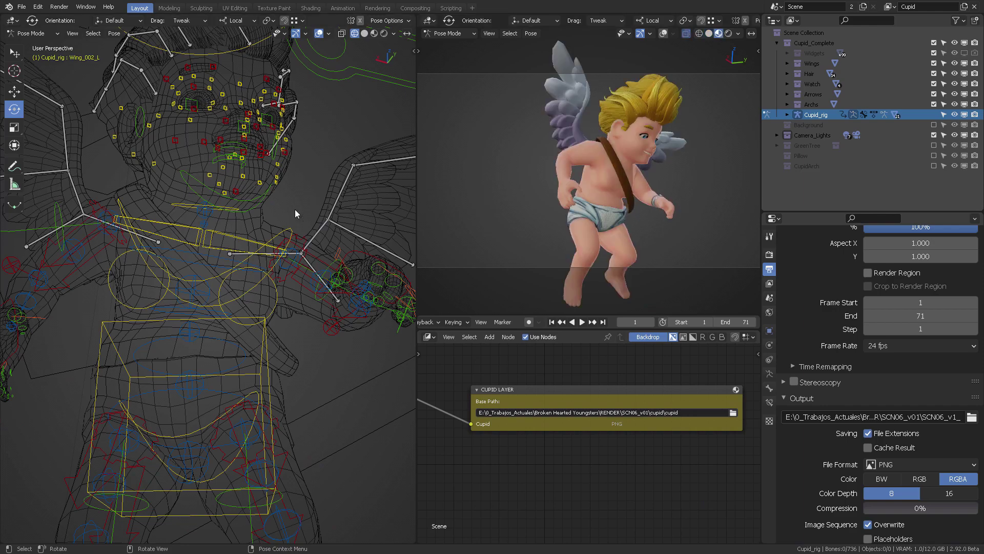
scroll(276, 272, "down", 6)
middle_click_drag(277, 272, 264, 282)
left_click(252, 451)
- Turn the Node Editor into a Graph Editor and select all bones of the rig
left_click(428, 337)
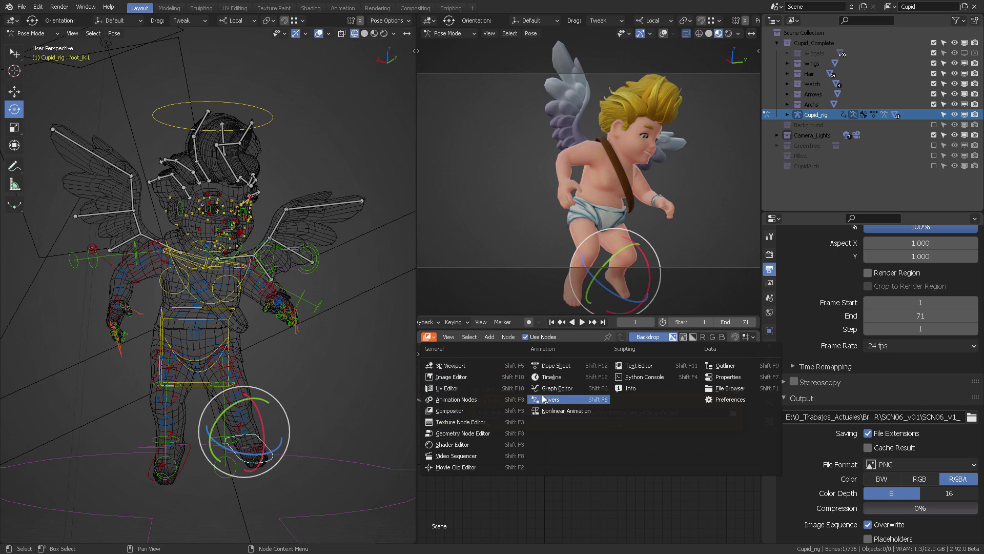
left_click(557, 388)
key("a")
- Resize the graph, channel list and viewport areas, then deselect all keyframes
left_click_drag(416, 382, 320, 375)
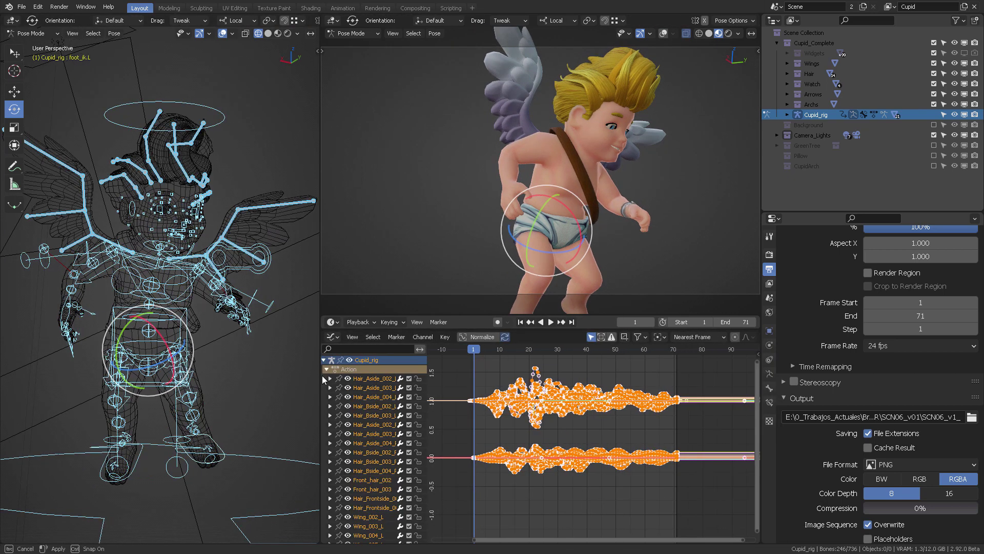
left_click_drag(429, 388, 454, 387)
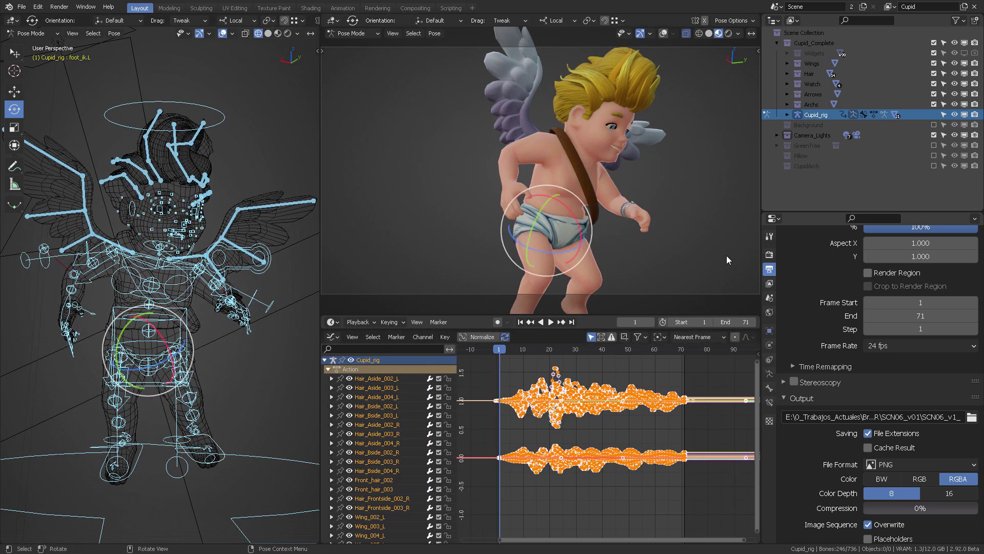
left_click_drag(761, 205, 982, 205)
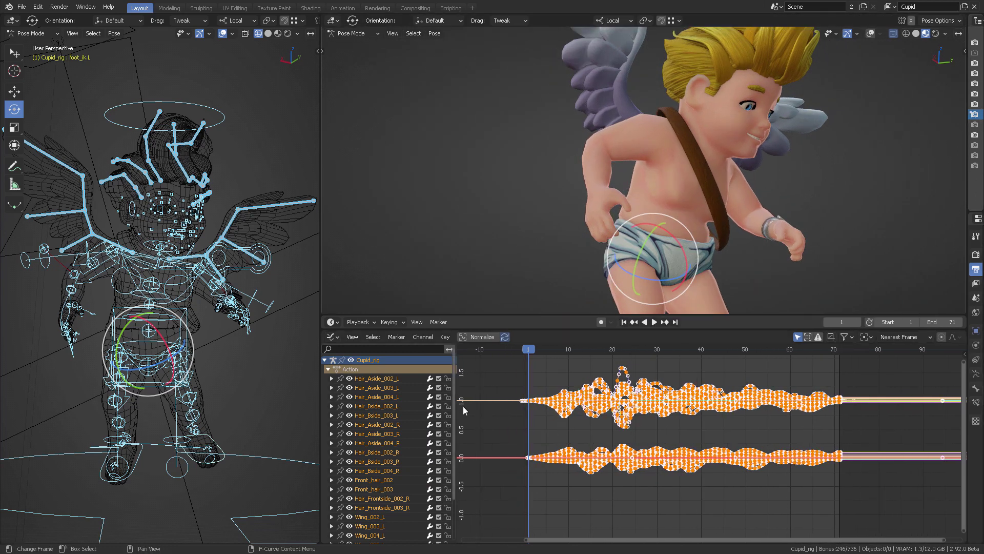
mouse_move(456, 406)
left_mouse_down()
mouse_move(321, 412)
mouse_move(602, 407)
mouse_move(446, 418)
left_mouse_up()
left_click(450, 415)
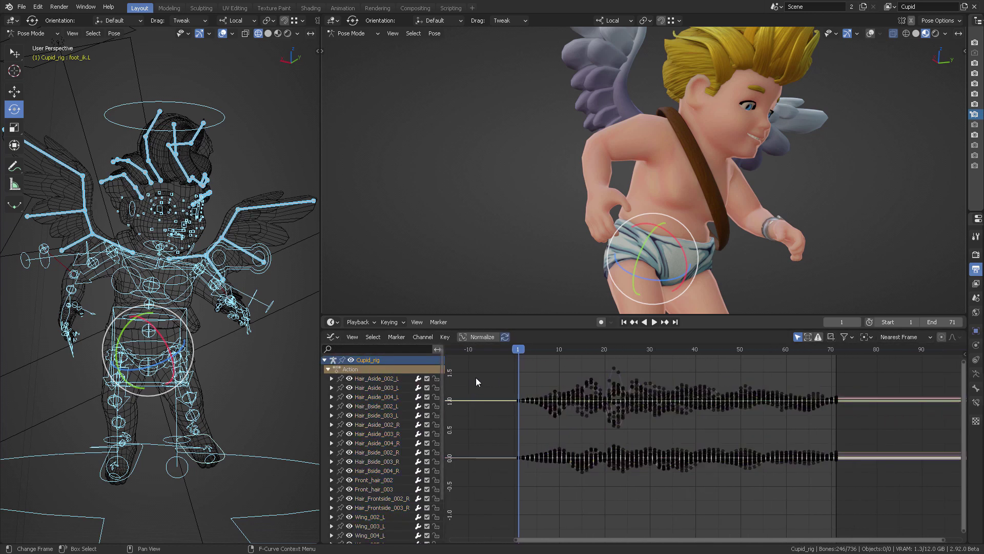
- Split the Graph Editor and make the lower area a Nonlinear Animation editor showing Cupid_rig's strip
left_click(327, 369)
left_click_drag(323, 331, 330, 421)
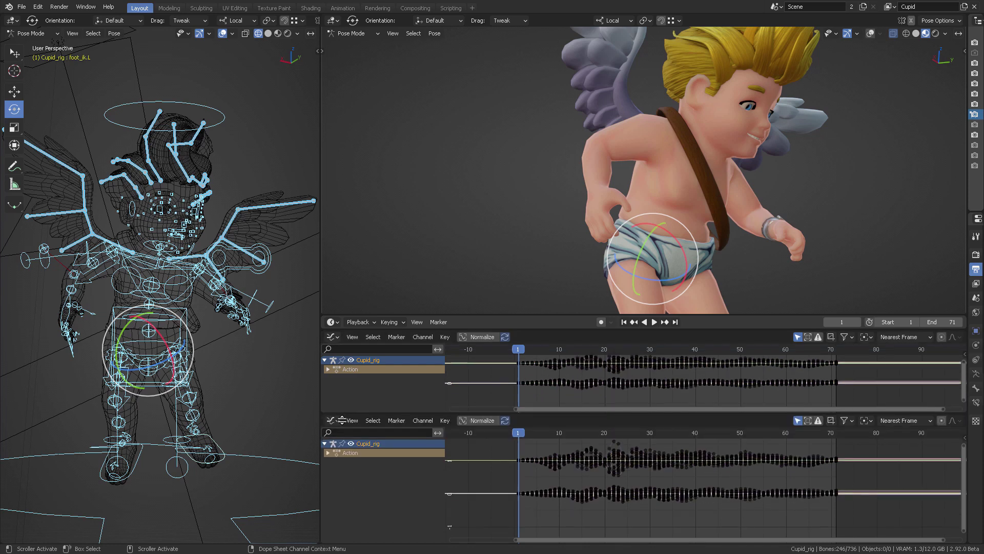
left_click(332, 428)
left_click(462, 358)
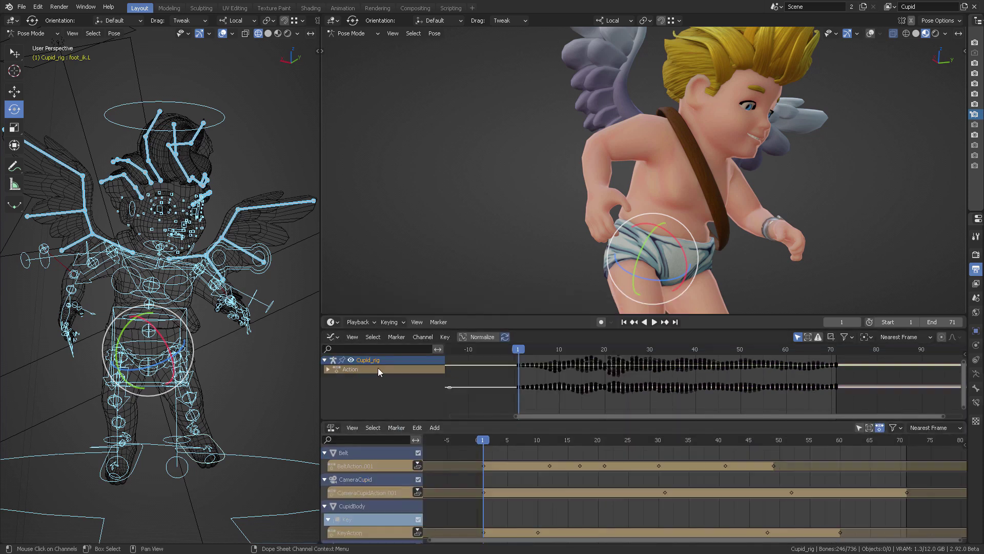
left_click(325, 453, "ctrl")
scroll(324, 479, "down", 2)
left_click(325, 464)
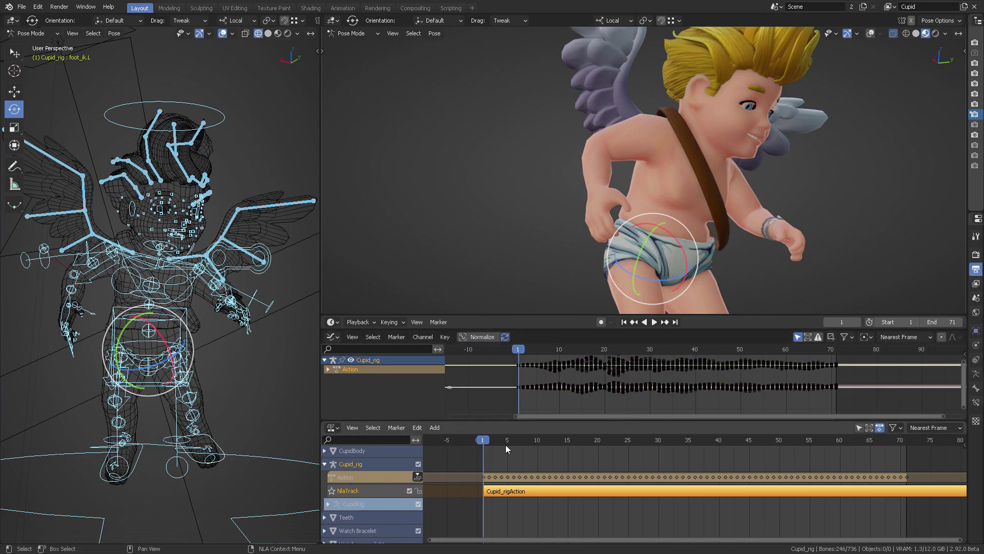
- Play and stop the animation, switch the viewport to Rendered shading, deselect bones, and scrub frames
key("space")
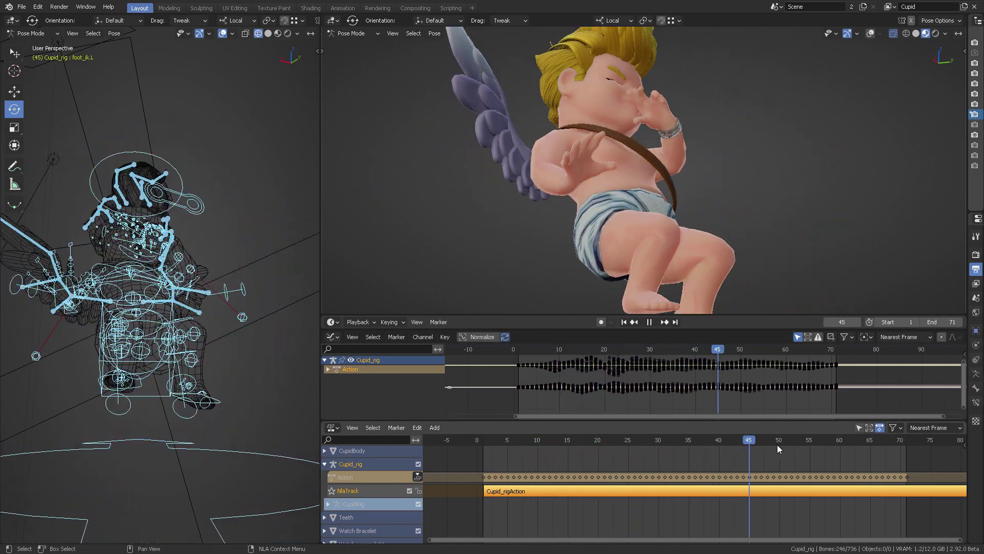
key("Escape")
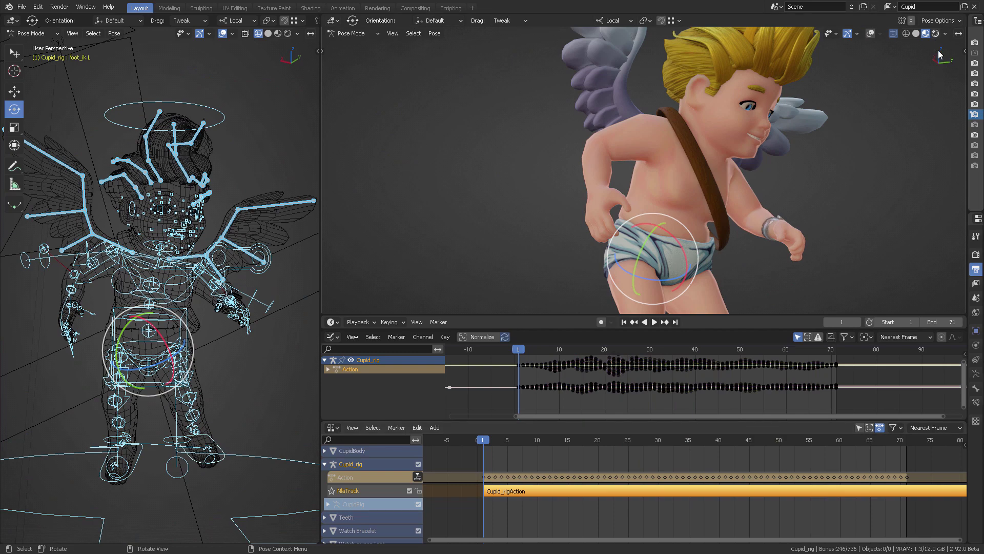
left_click(935, 33)
key("alt+a")
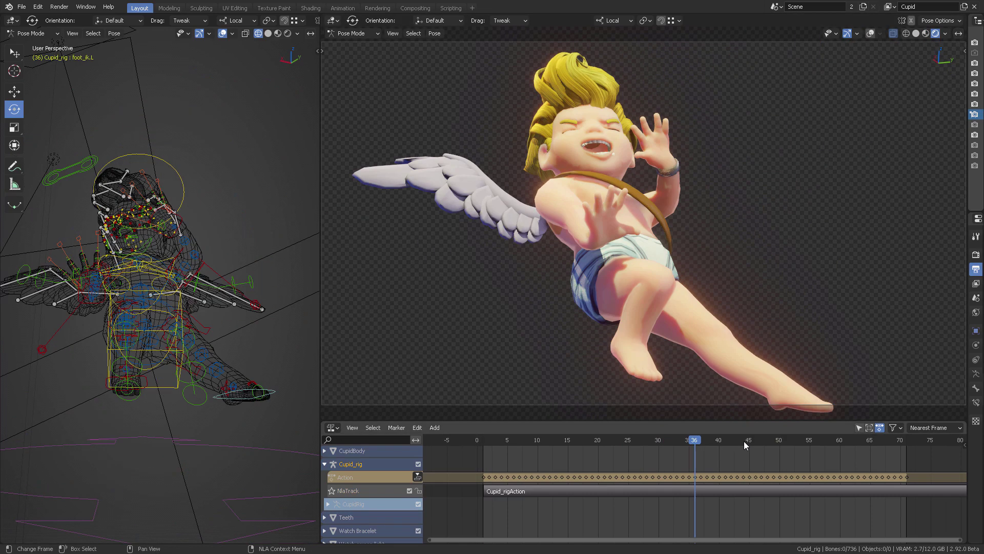
left_click_drag(744, 444, 859, 446)
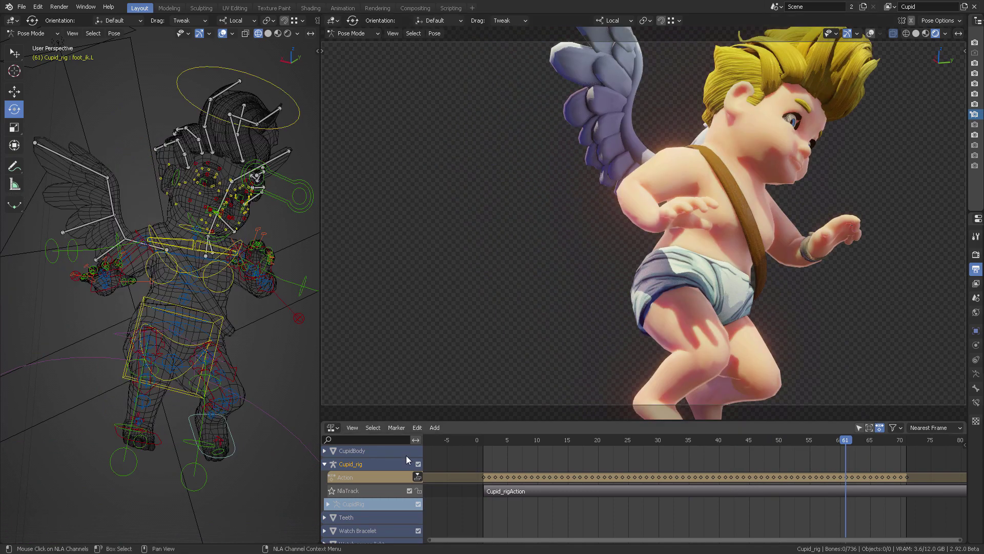
- Push Cupid's action down into an NLA strip on a track renamed Repenting
left_click(418, 477)
double_click(365, 493)
type("Repenting")
key("Return")
- Select the Action strip on the Repenting track and enter tweak mode
right_click(498, 493)
key("Escape")
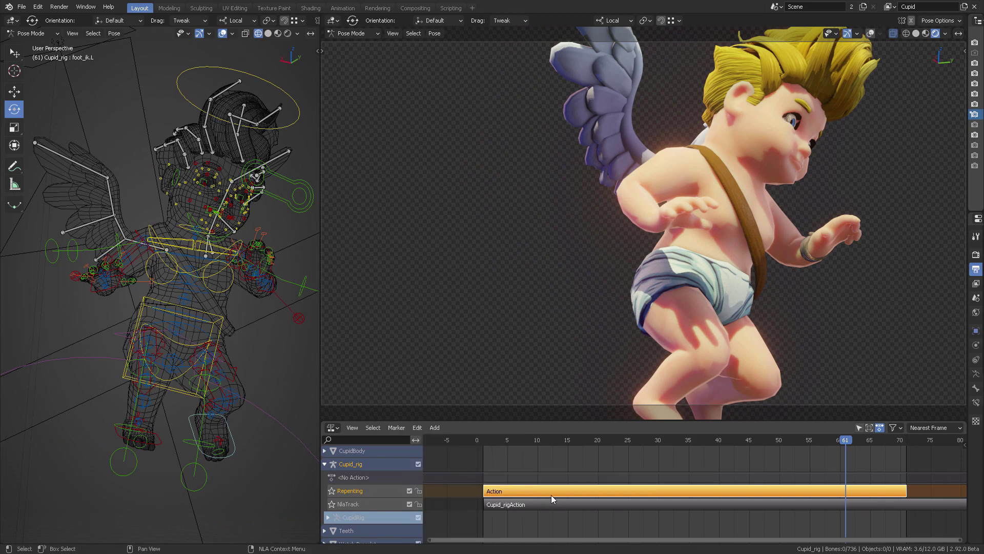
left_click(666, 436)
left_click(669, 490)
key("Tab")
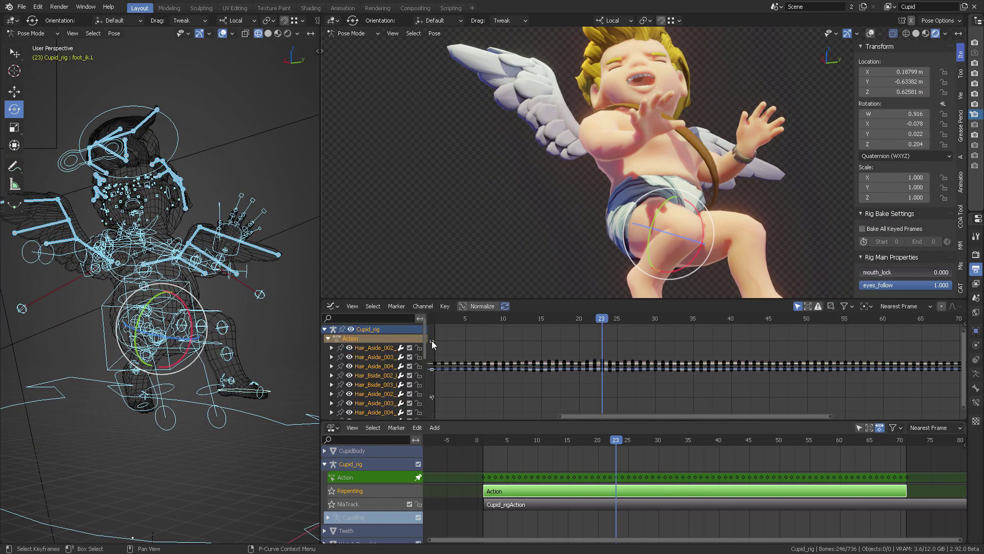
- Widen the channel list and select the Hair_Bside_003_R curve channel
left_click_drag(428, 345, 459, 346)
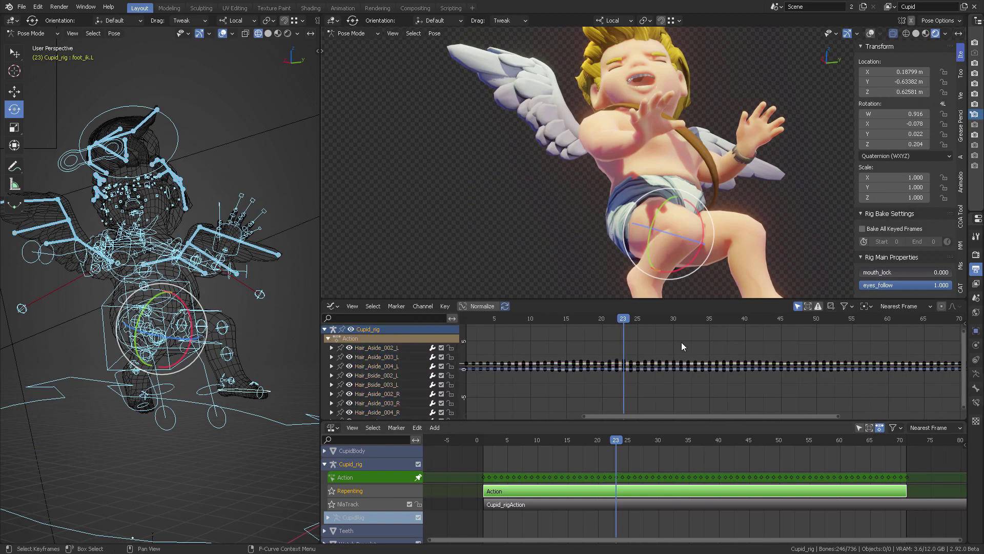
scroll(632, 349, "up", 2)
key("Up")
scroll(395, 371, "down", 4)
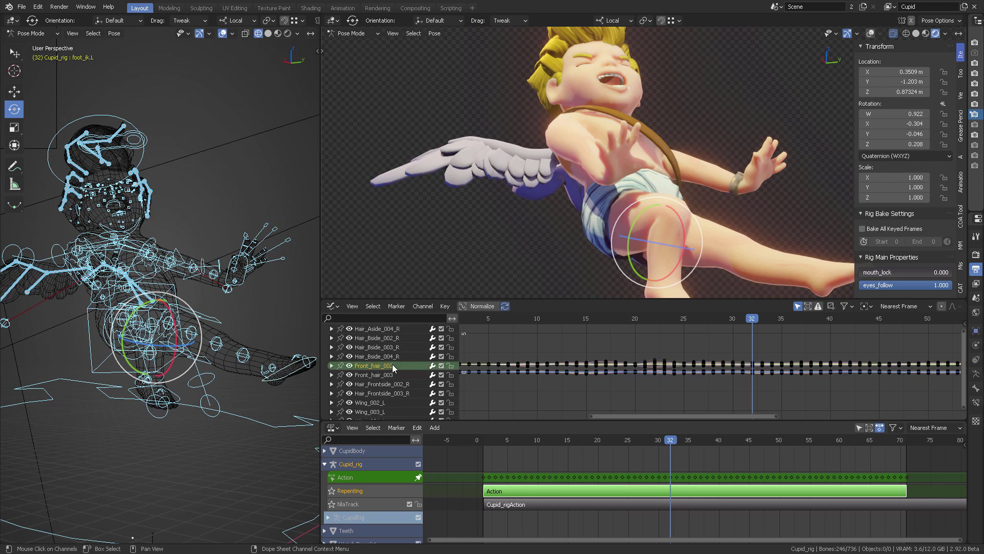
left_click(395, 349)
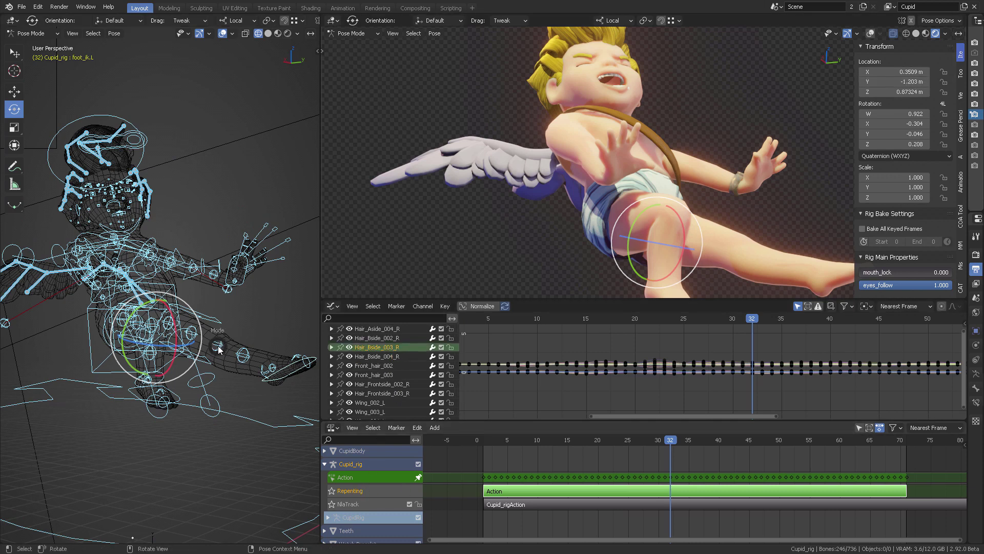
- Select the foot_ik.R control and lower its IK Stretch to about half
left_click(229, 364)
middle_click_drag(229, 364, 277, 384)
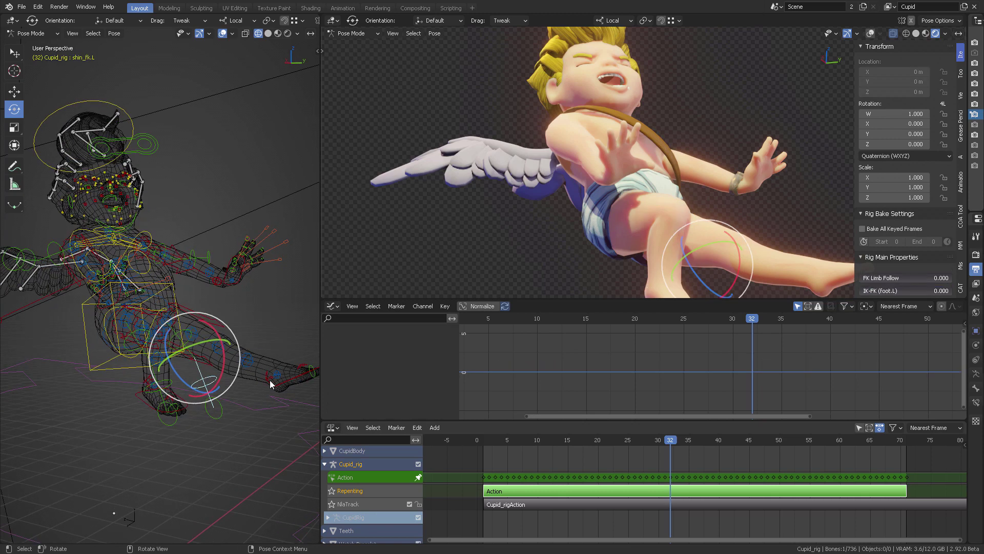
left_click(185, 417)
scroll(917, 236, "down", 8)
scroll(920, 174, "up", 2)
scroll(912, 169, "down", 3)
scroll(920, 218, "up", 6)
mouse_move(936, 219)
left_mouse_down()
mouse_move(904, 220)
mouse_move(943, 220)
left_mouse_up()
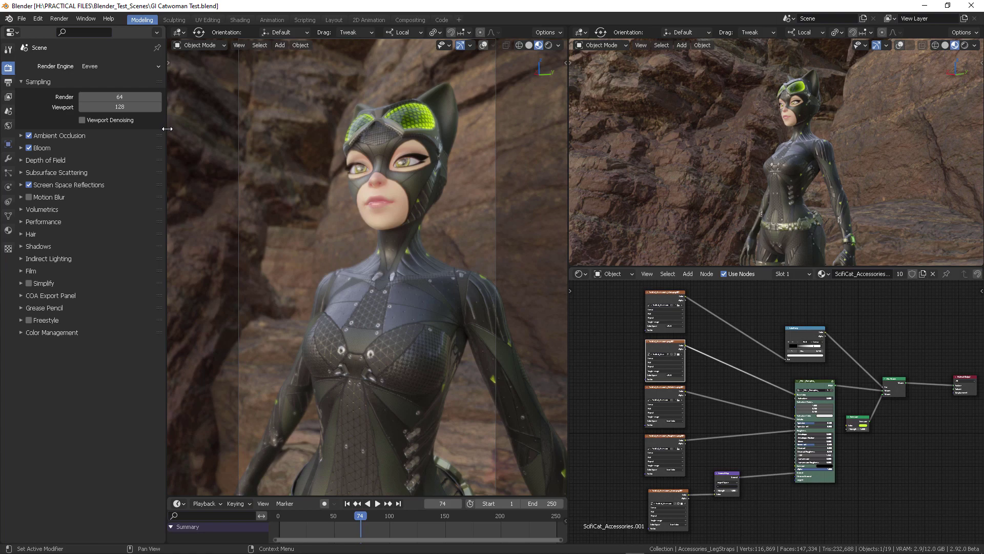
- Give the Catwoman viewport more room and move Solidify above Subsurf in the modifier stack
left_click_drag(165, 128, 10, 139)
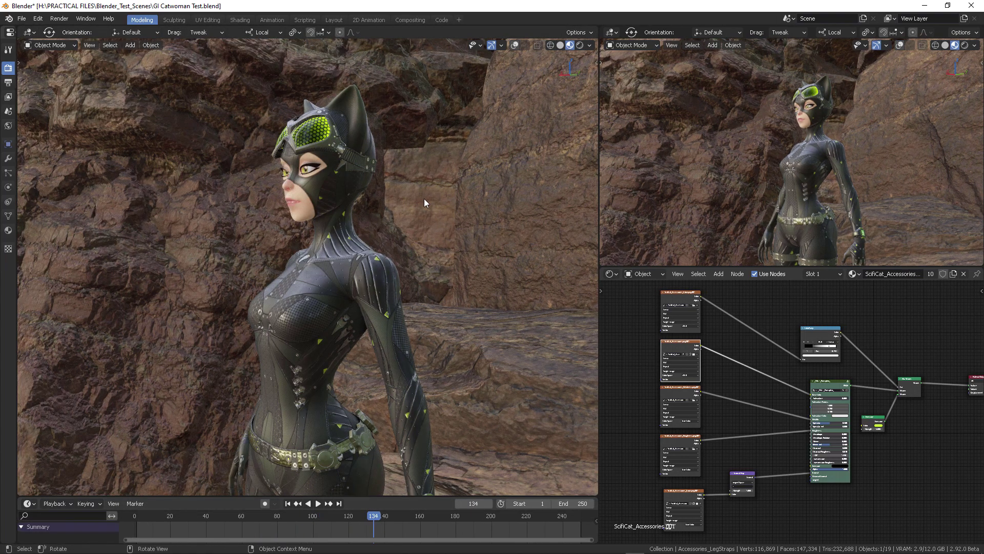
middle_click_drag(424, 199, 405, 205)
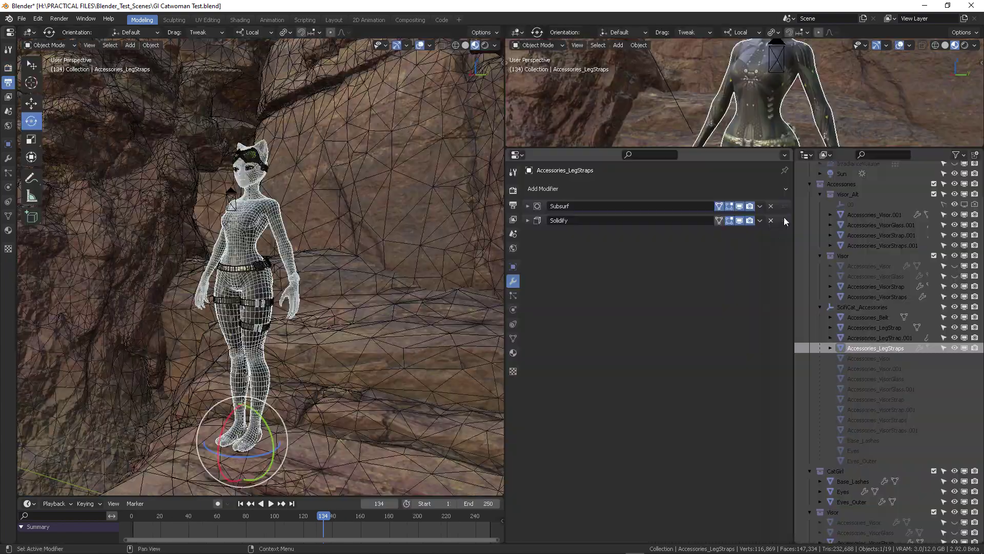
left_click_drag(784, 220, 782, 207)
left_click(715, 220)
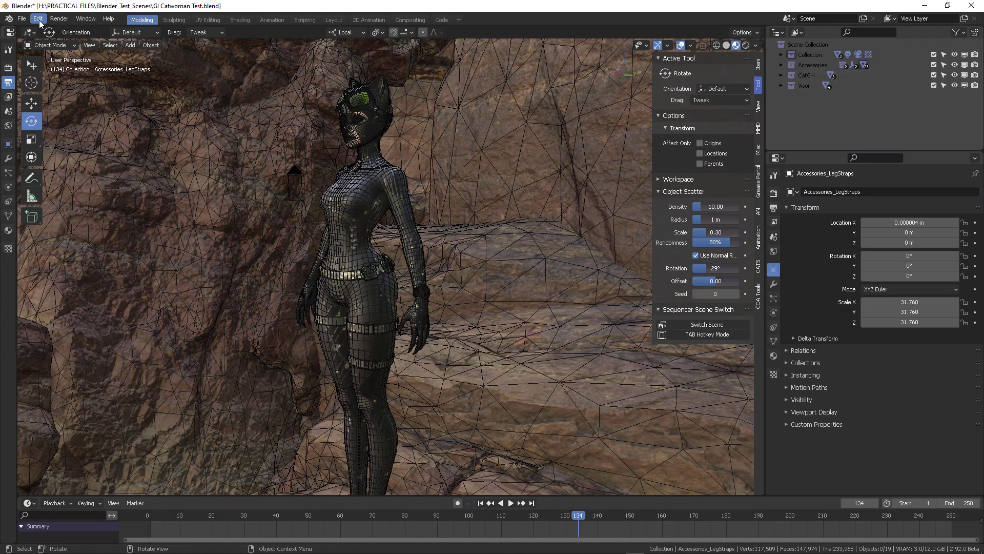
- Show the Grease Pencil tools in the viewport sidebar and view the two Suzanne heads
left_click(30, 33)
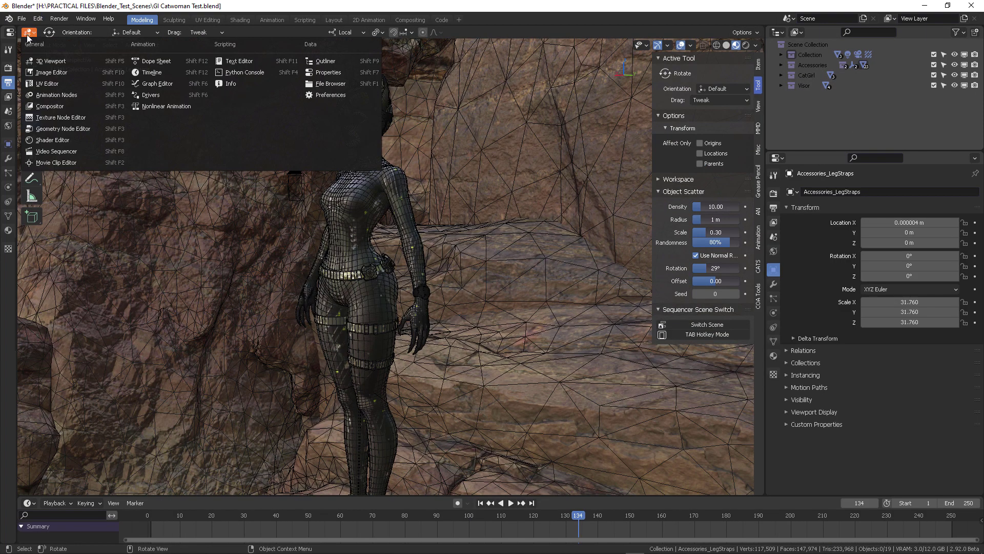
left_click(758, 64)
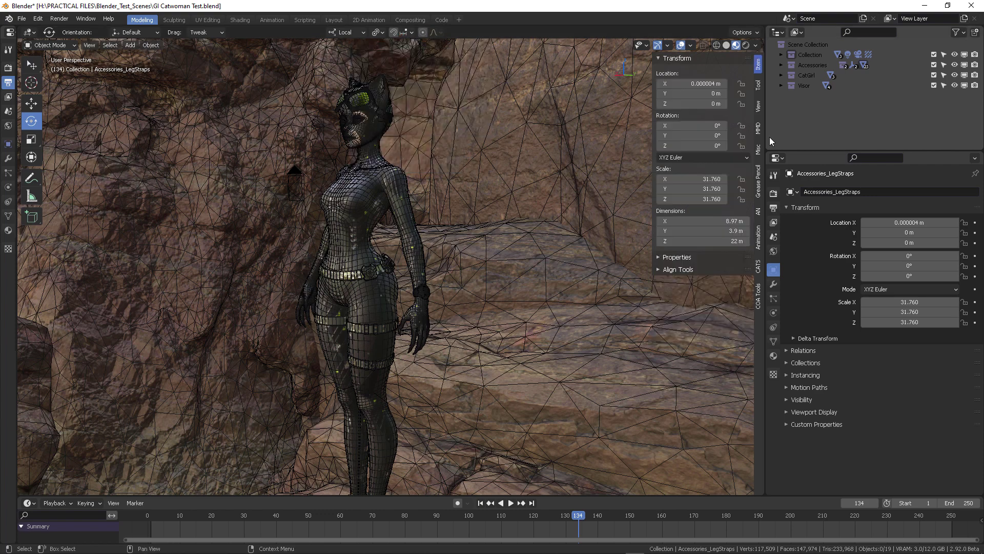
left_click(759, 183)
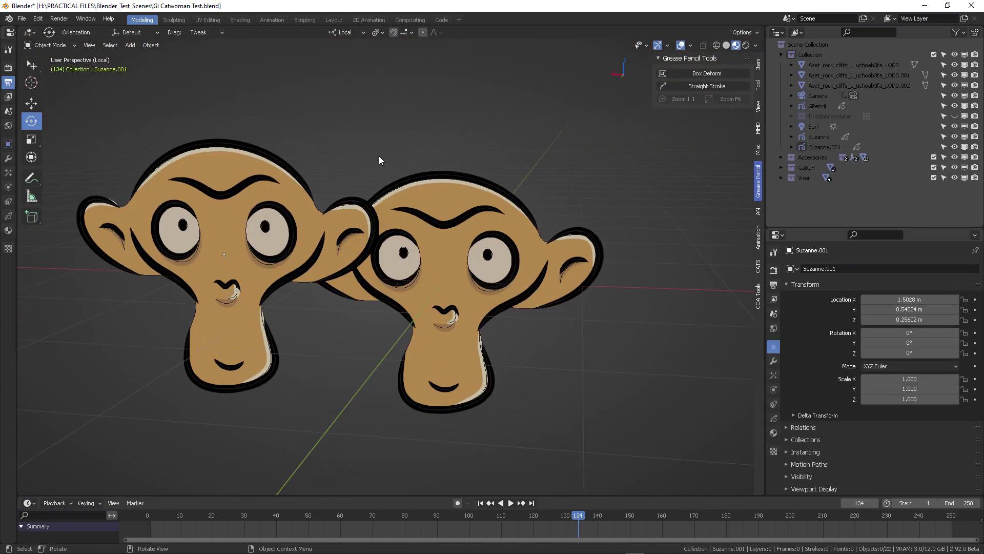
middle_click_drag(379, 155, 472, 163)
- Select both Suzanne heads, create a Full Copy scene and name it Monkets
left_click(256, 186)
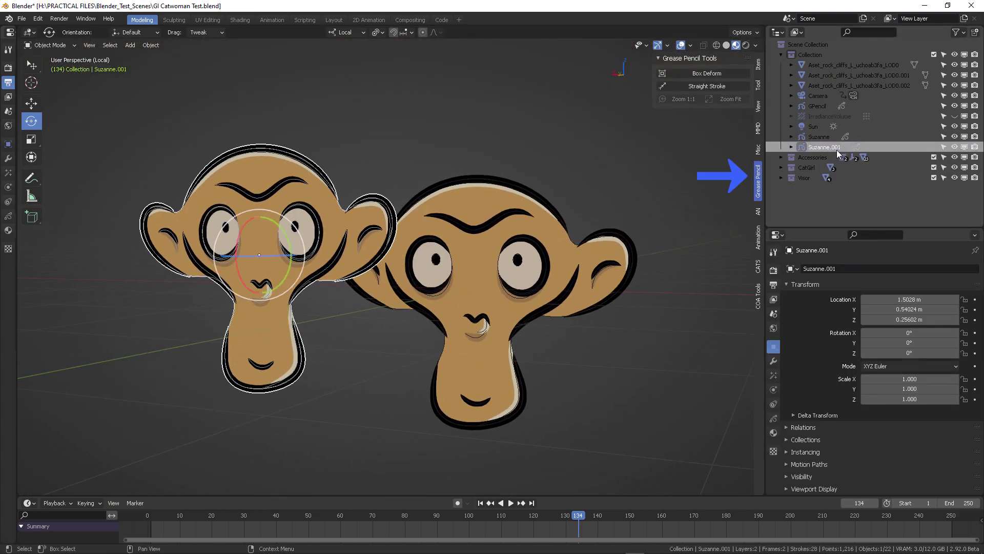
left_click(499, 200, "shift")
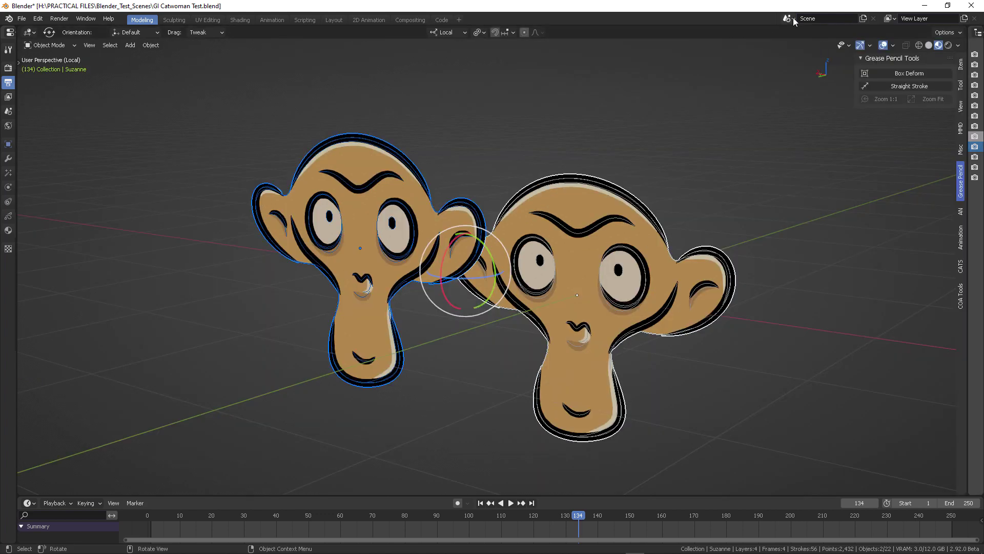
left_click(787, 18)
left_click(863, 19)
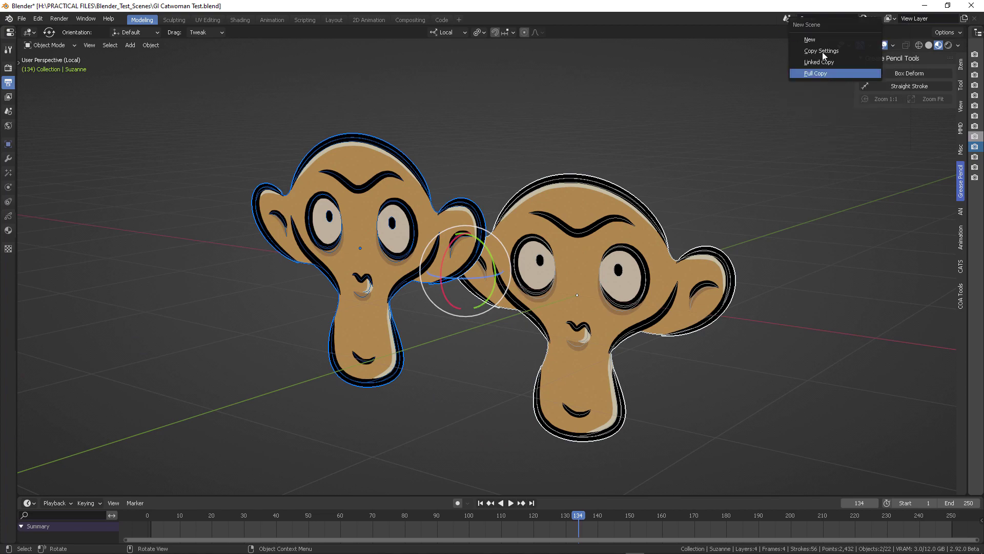
left_click(816, 74)
double_click(830, 18)
type("Monkets")
key("Return")
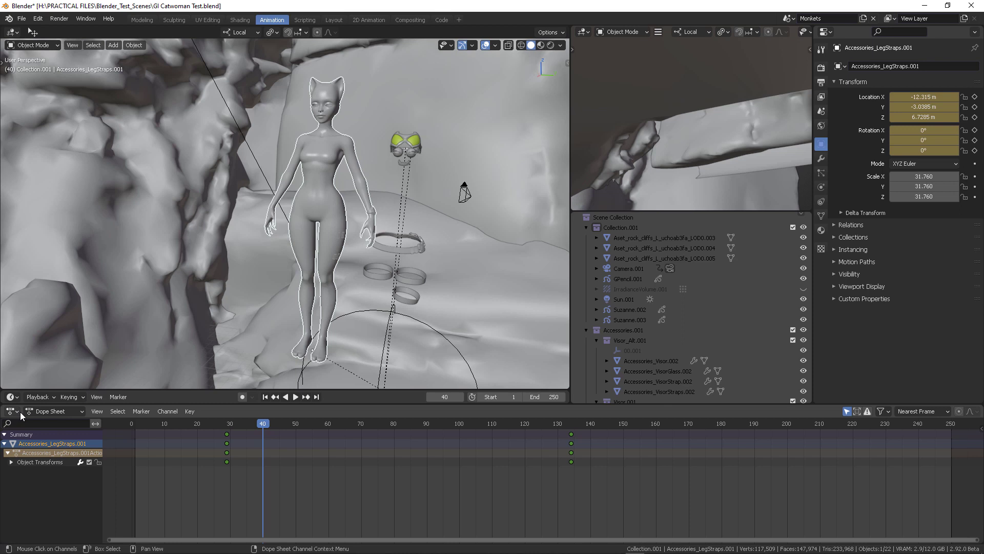
- Switch the bottom area to Nonlinear Animation and push the leg straps action into a strip
left_click(11, 410)
left_click(150, 485)
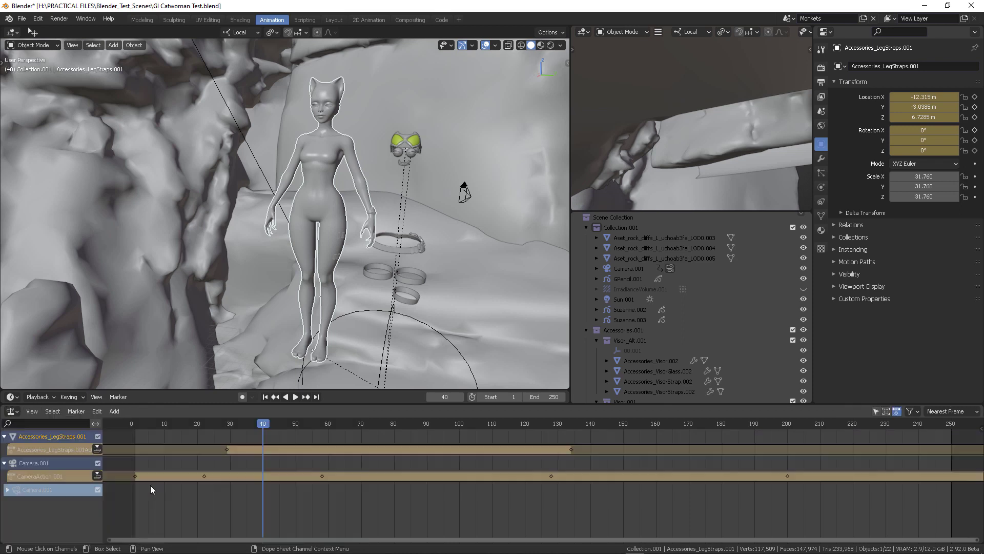
left_click(96, 449)
- Move the strip to span frames 25–130 and enter tweak mode
scroll(402, 467, "left", 2, "ctrl")
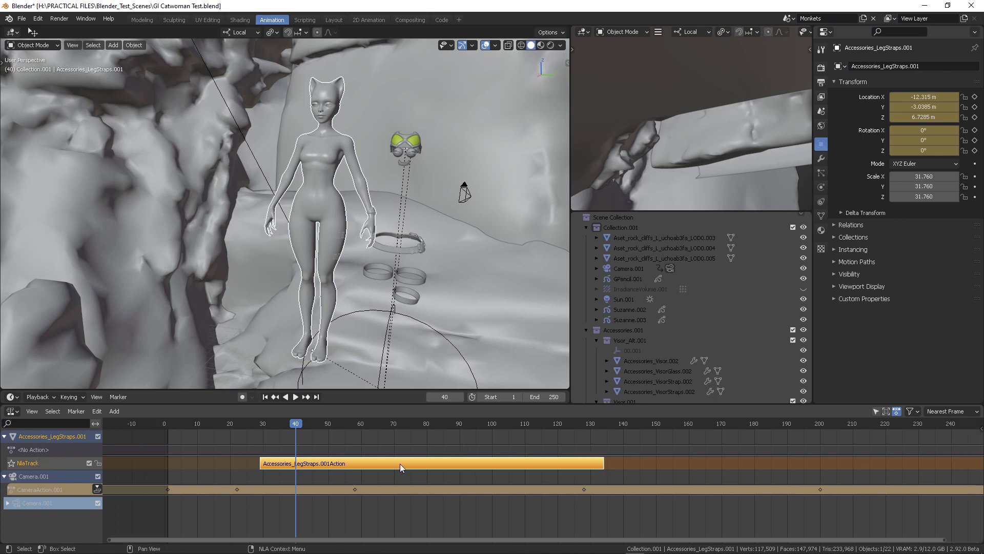
key("g")
left_click(385, 465)
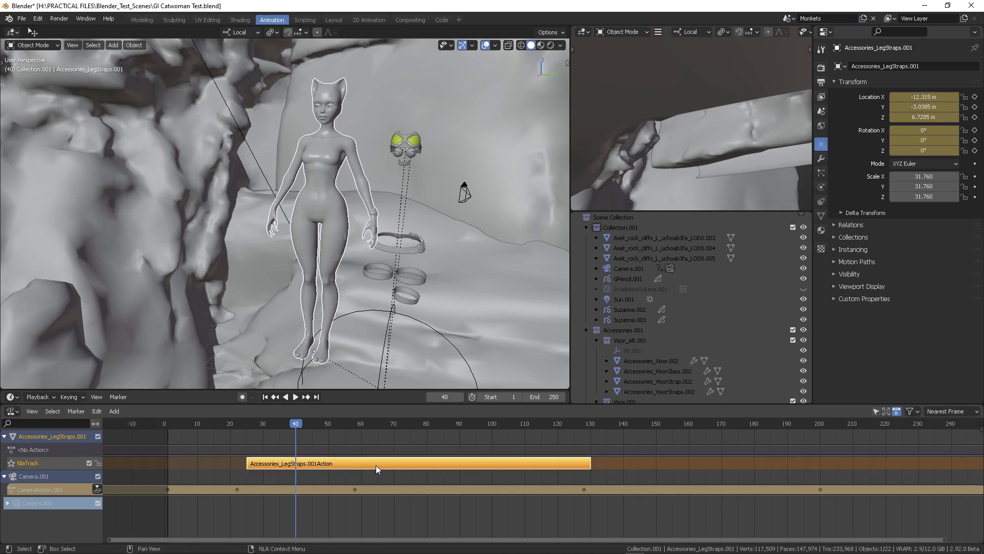
key("Tab")
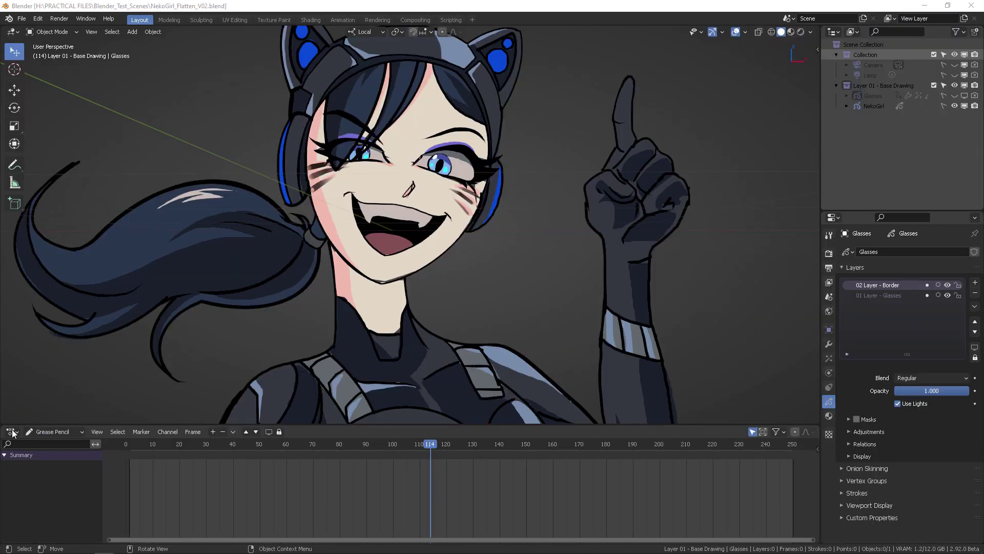
left_click(11, 433)
left_click(13, 433)
- Keep the bottom Dope Sheet in Grease Pencil mode
left_click(11, 435)
left_click(148, 320)
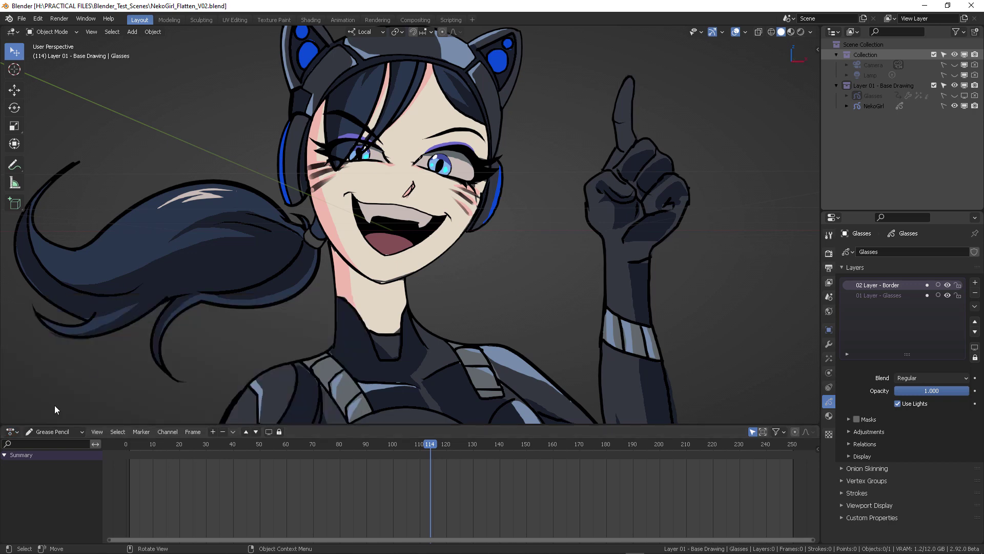
left_click(50, 432)
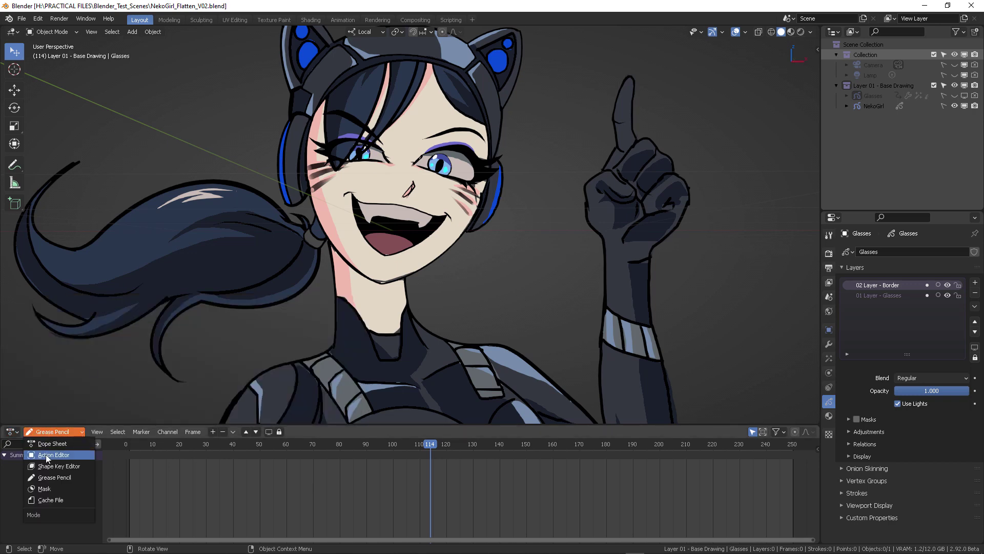
left_click(66, 481)
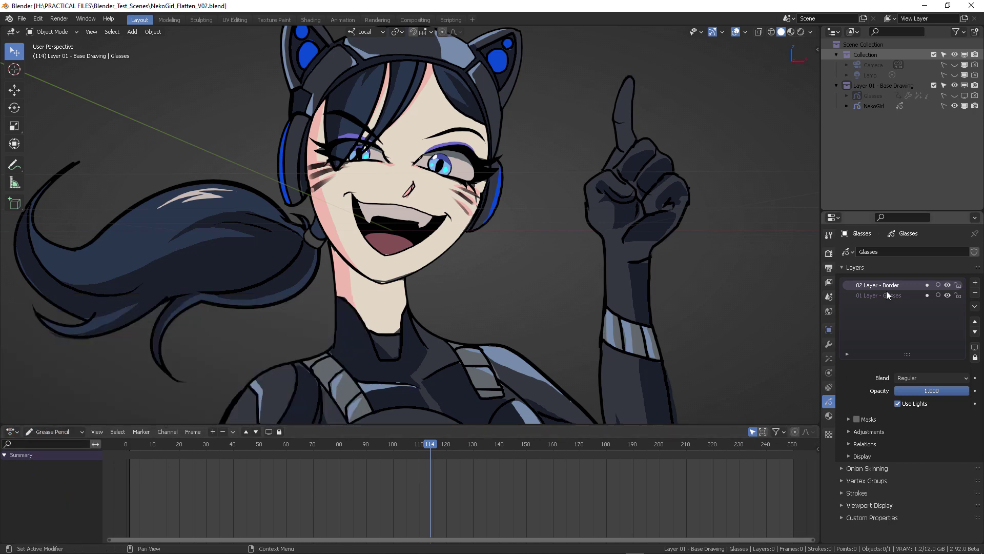
- Select NekoGirl in the Outliner and add a Noise modifier to it
left_click(872, 89)
left_click(899, 106)
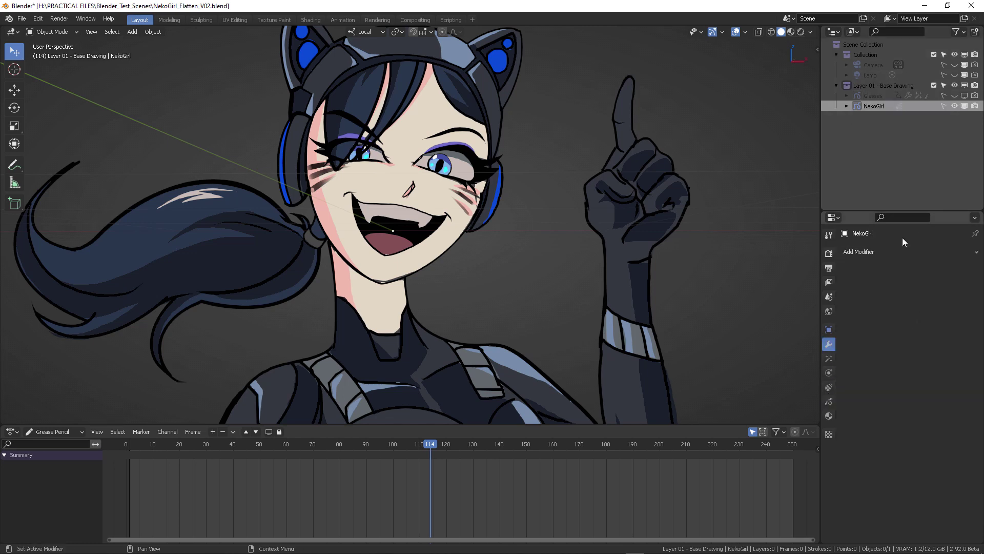
left_click(906, 251)
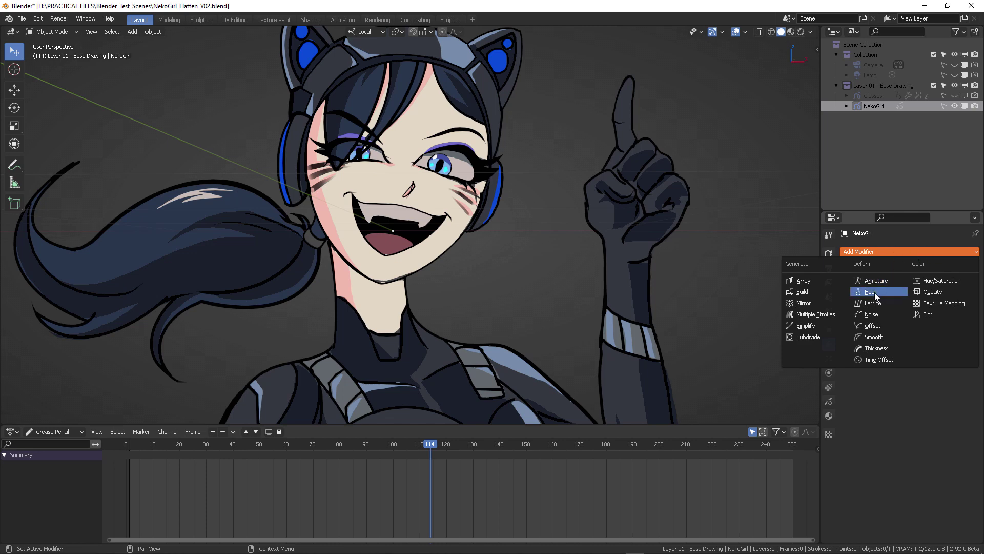
left_click(884, 314)
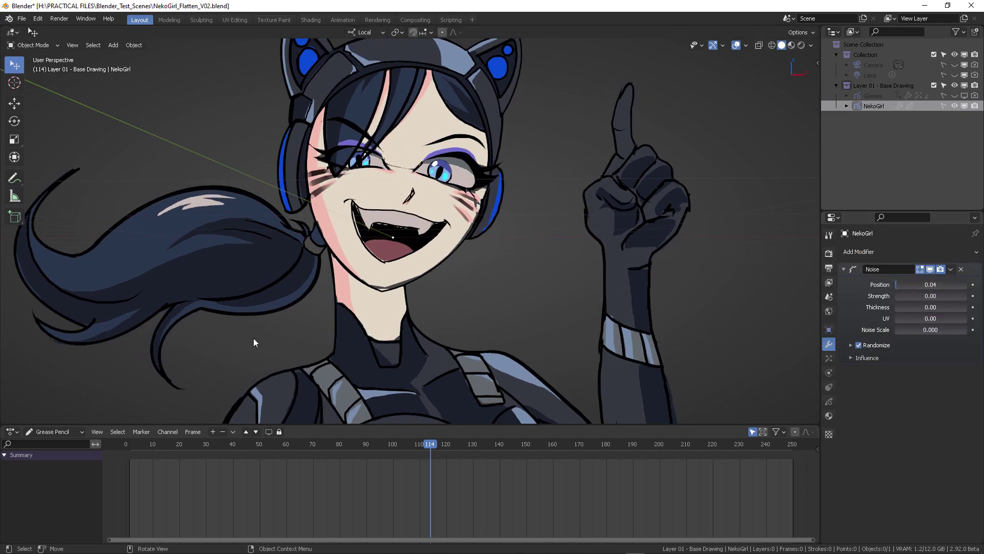
- Split off a Timeline area, play the animation from the start, and shrink the timeline
left_click_drag(6, 423, 10, 375)
left_click(10, 376)
left_click(146, 418)
left_click(390, 376)
left_click(416, 376)
left_click_drag(462, 368, 462, 402)
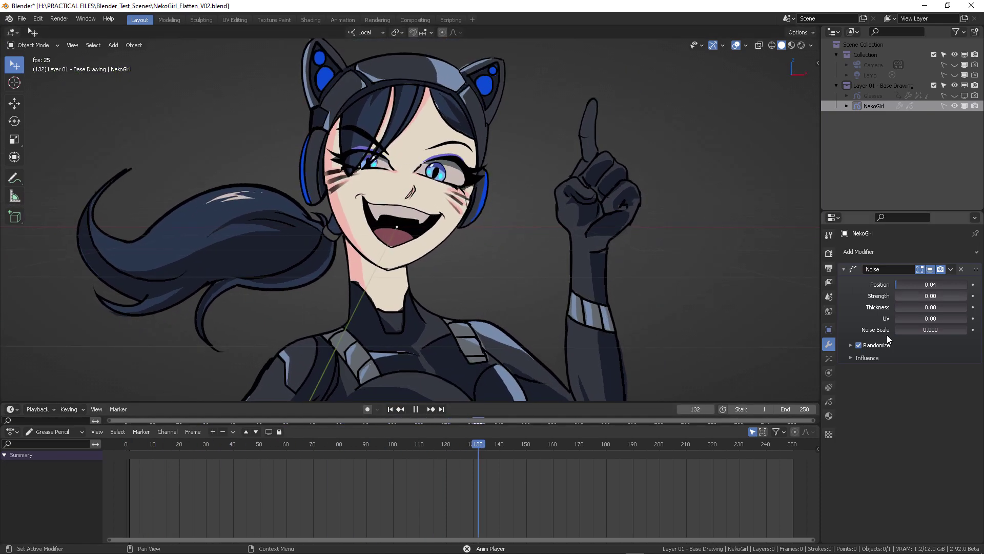
- Collapse the Noise settings and select only the left NekoGirl
left_click(845, 271)
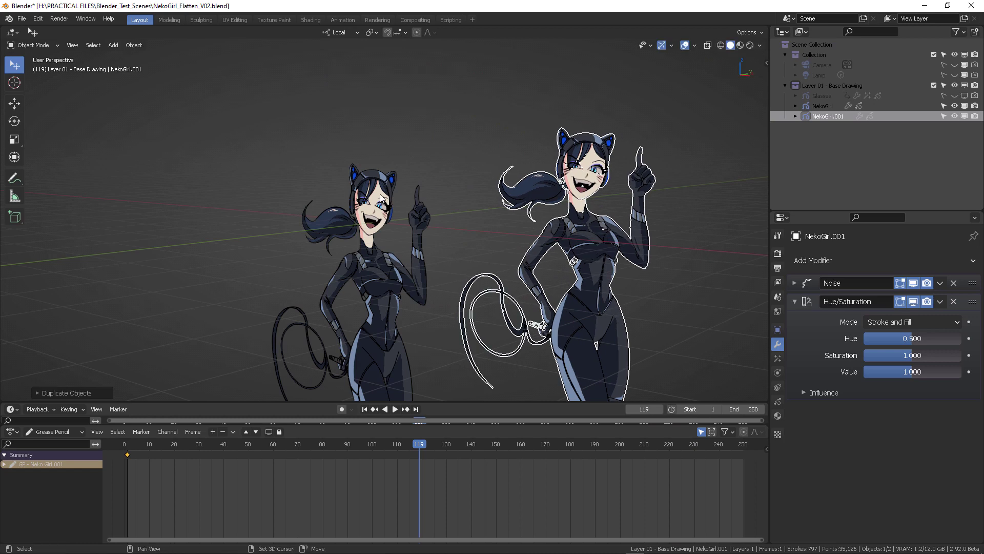
left_click(529, 193, "shift")
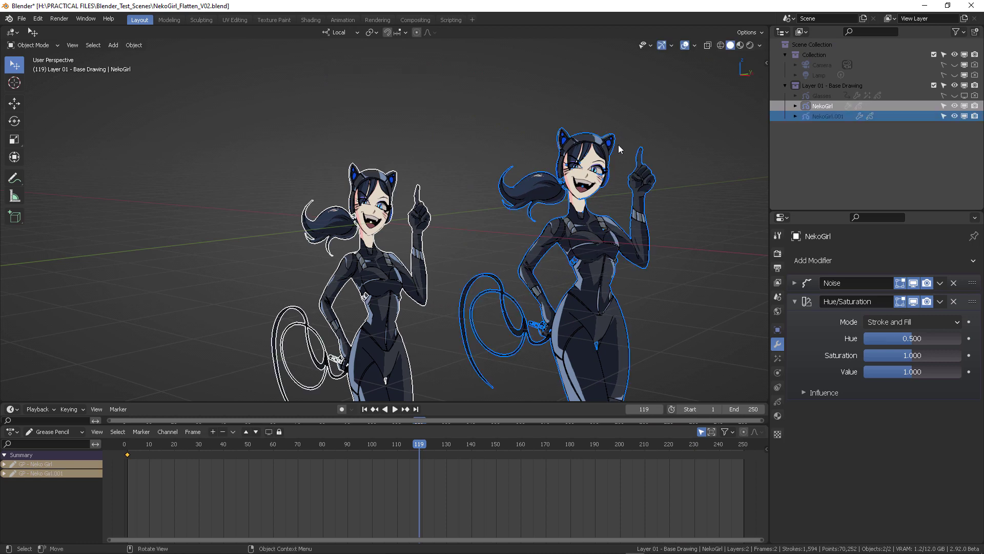
left_click(571, 148)
left_click(369, 206)
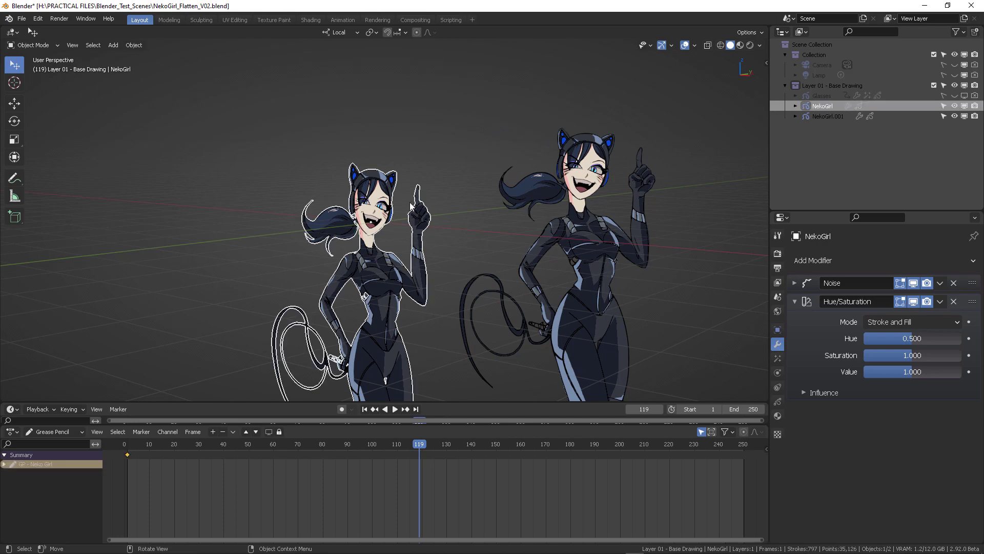
middle_click_drag(369, 206, 355, 266)
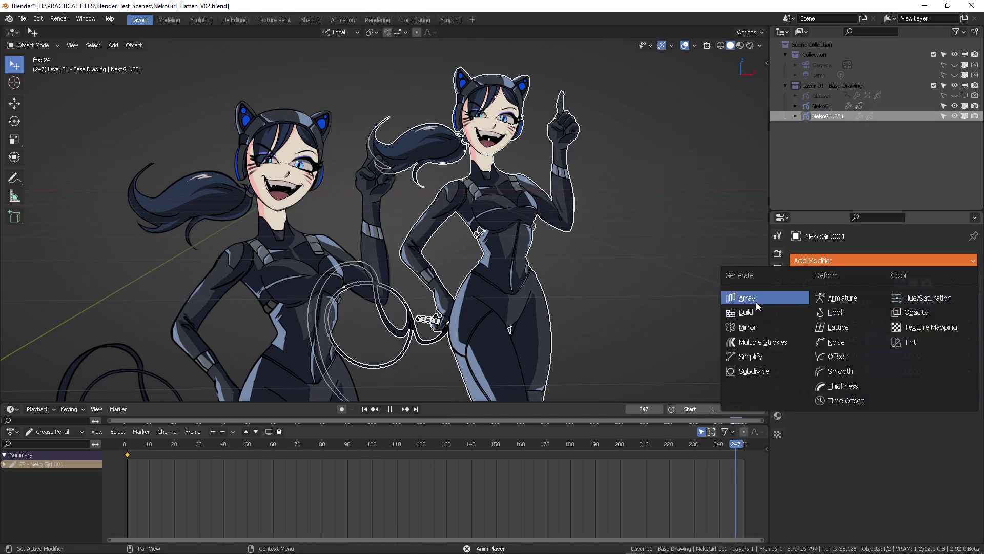
- Add an Array modifier to NekoGirl.001 so a duplicate girl appears
left_click(756, 302)
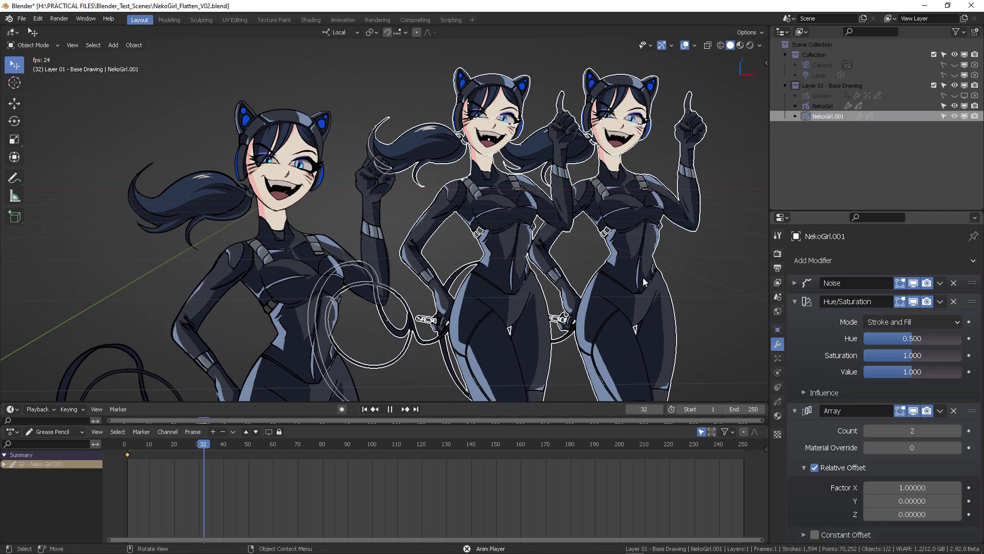
middle_click_drag(654, 265, 664, 195)
scroll(666, 180, "up", 3)
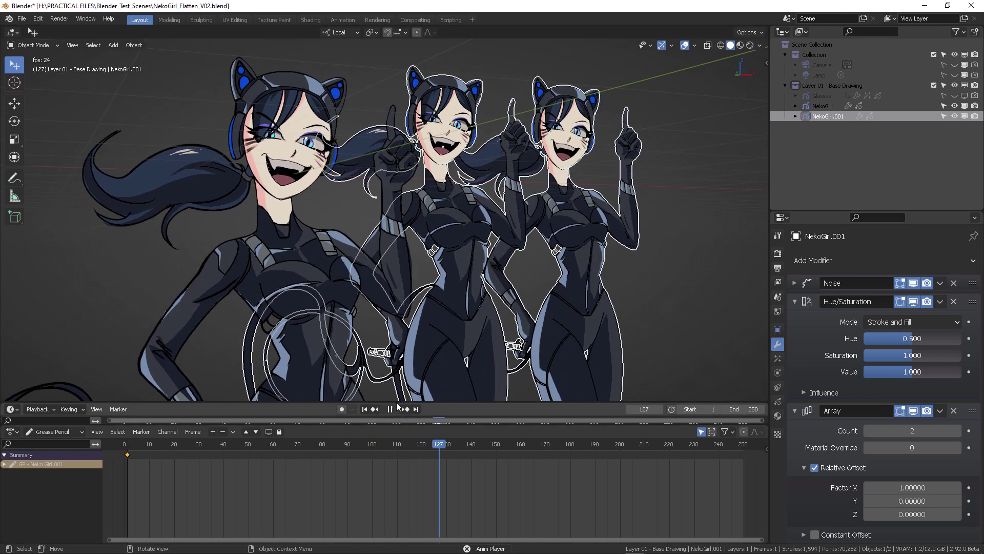
- Stop playback at frame 130, deselect, and look through the scene camera
key("space")
left_click(685, 161)
key("KP_0")
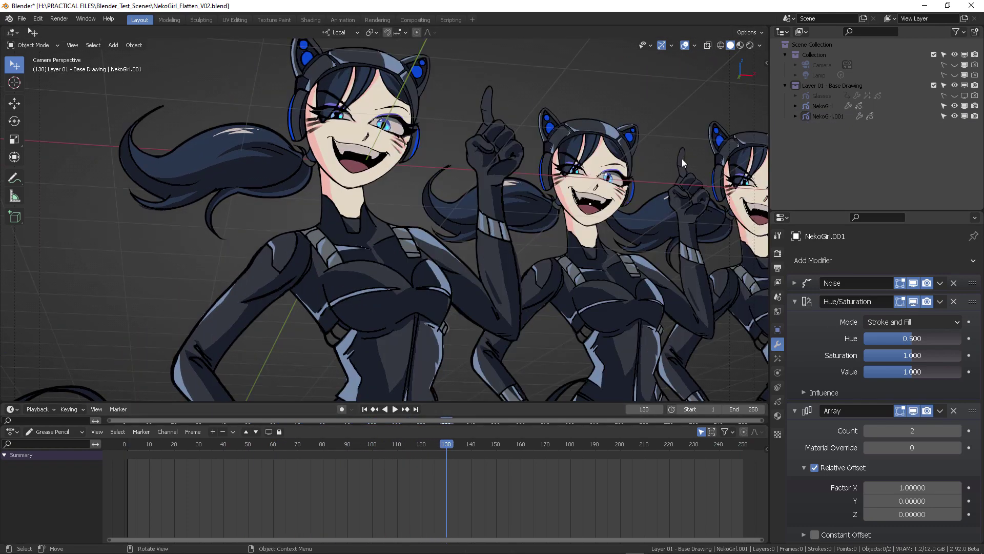
scroll(683, 200, "down", 3, "ctrl")
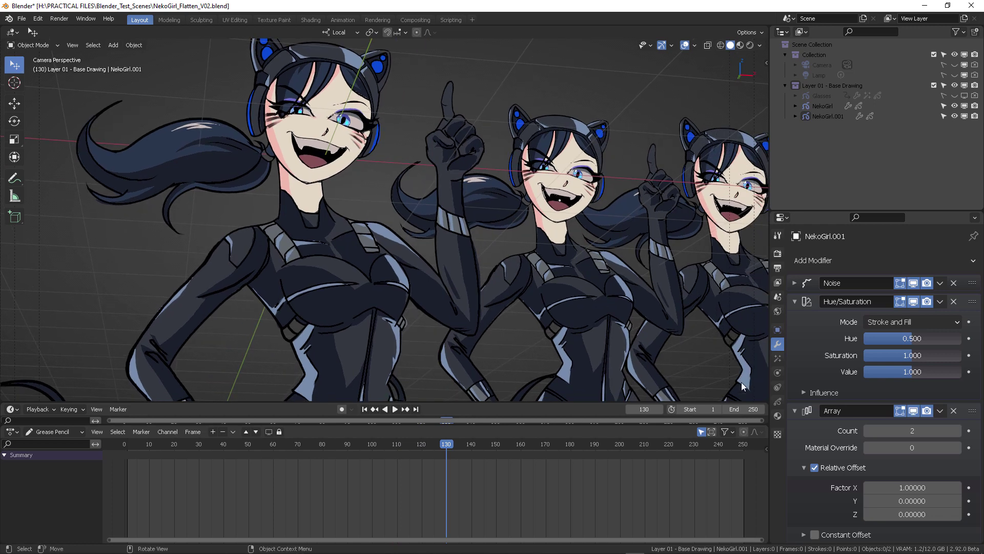
- Select the Camera and inspect its Lens and Depth of Field settings
left_click(820, 65)
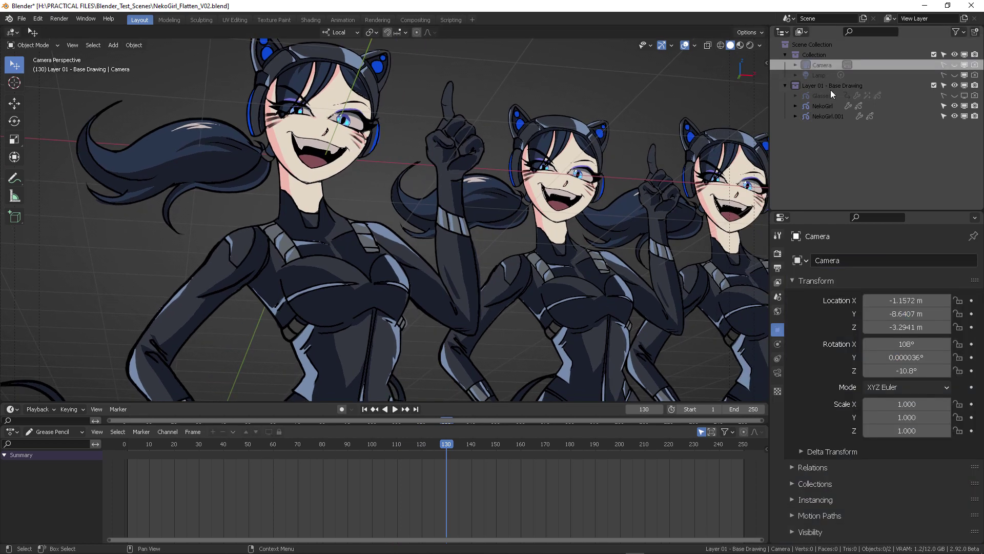
left_click(778, 372)
scroll(866, 374, "down", 1)
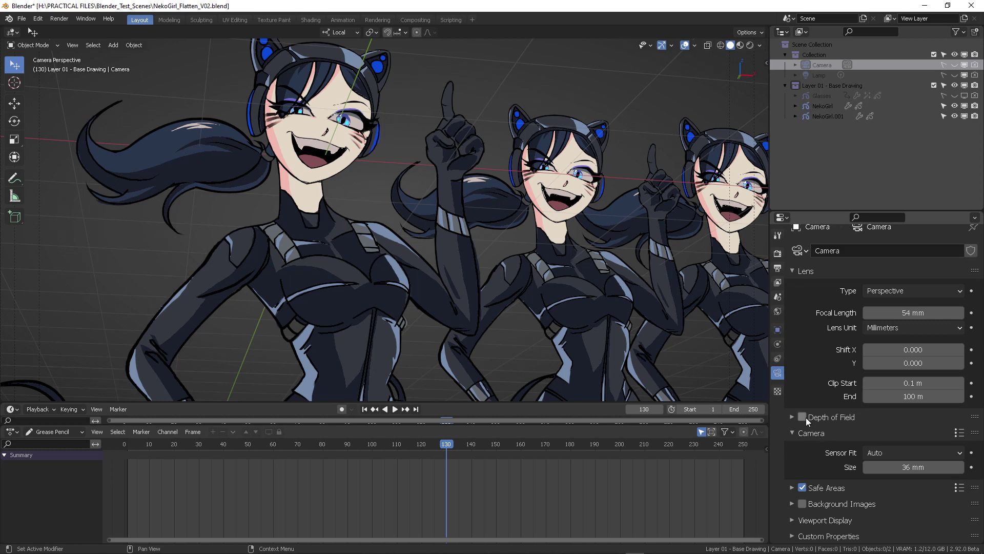
left_click(791, 416)
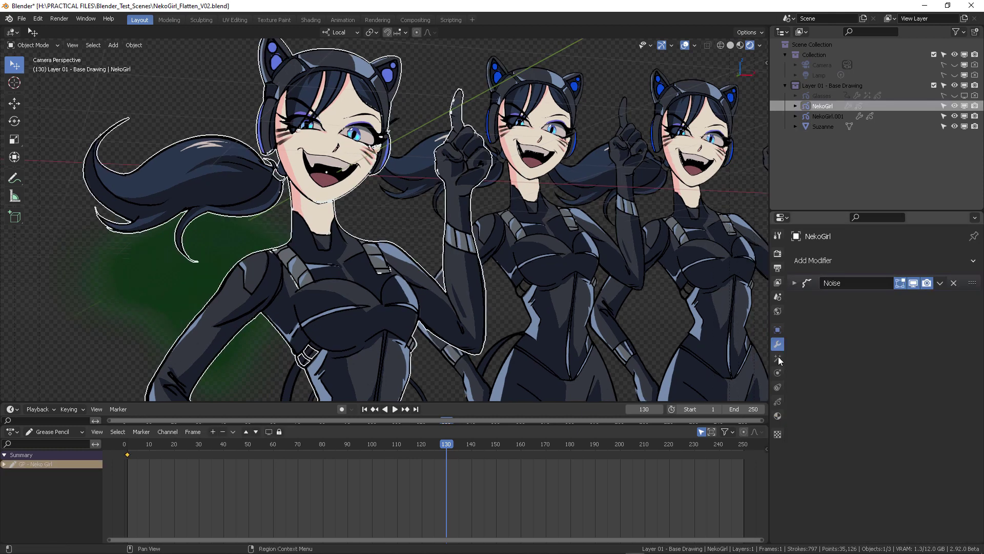
- Add a Blur visual effect to NekoGirl
left_click(778, 358)
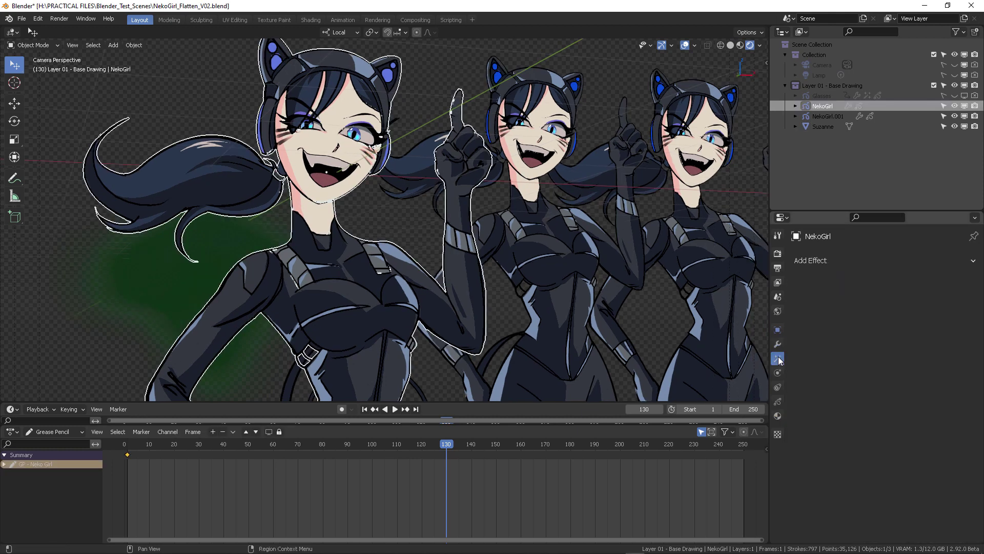
left_click(841, 260)
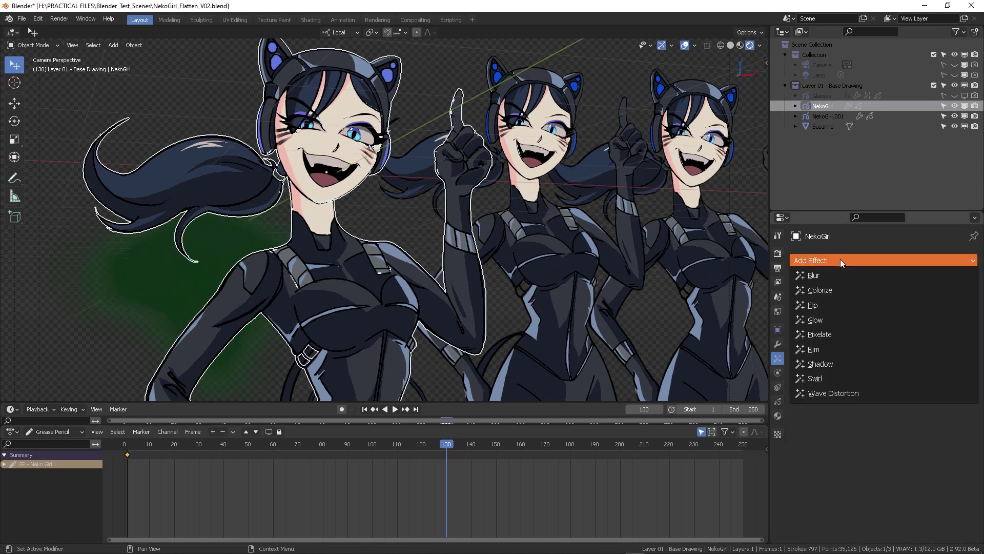
left_click(820, 275)
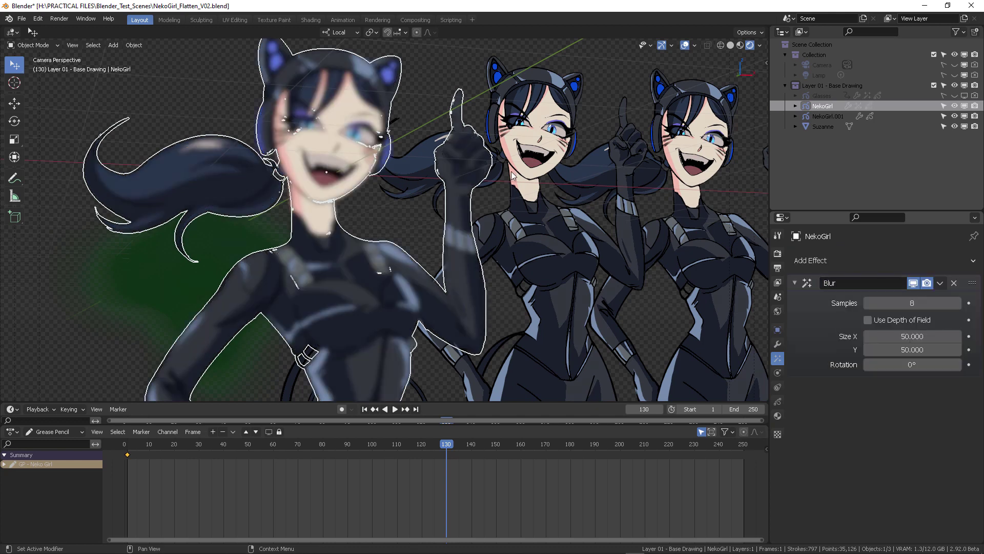
- Deselect NekoGirl and hide the viewport overlays
left_click(653, 48)
left_click(682, 45)
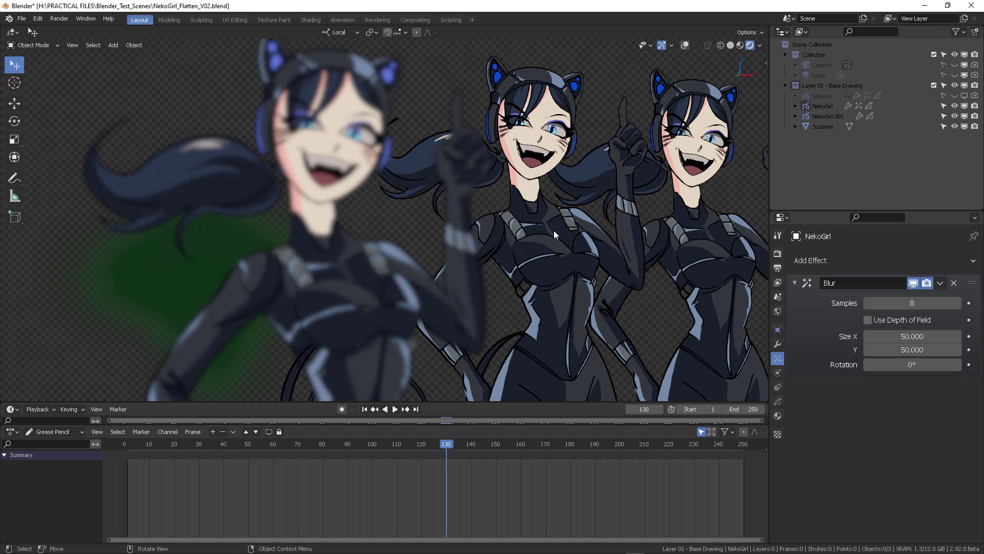
scroll(550, 232, "up", 2)
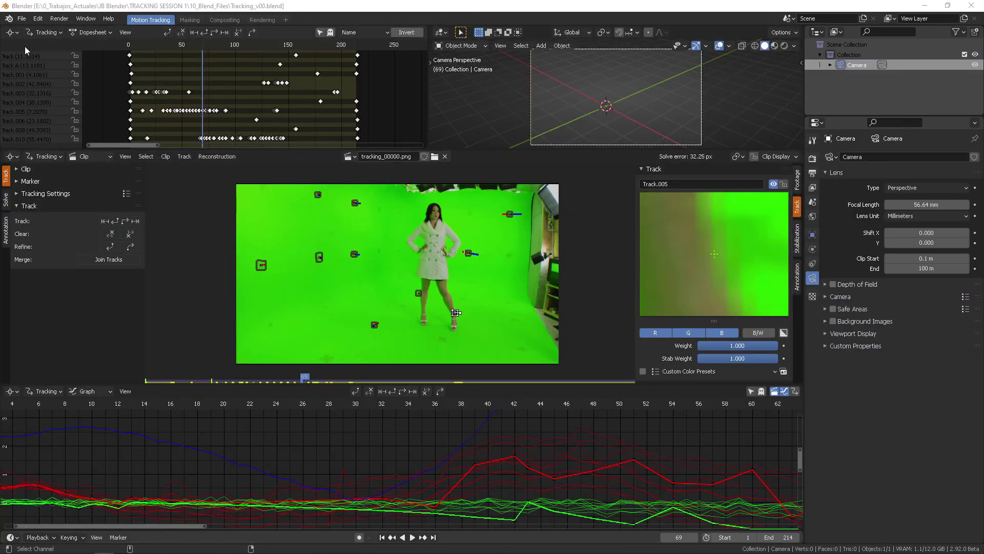
- Browse the Movie Clip Editor sidebar's Footage, Track, Stabilization and Annotation tabs
left_click(10, 32)
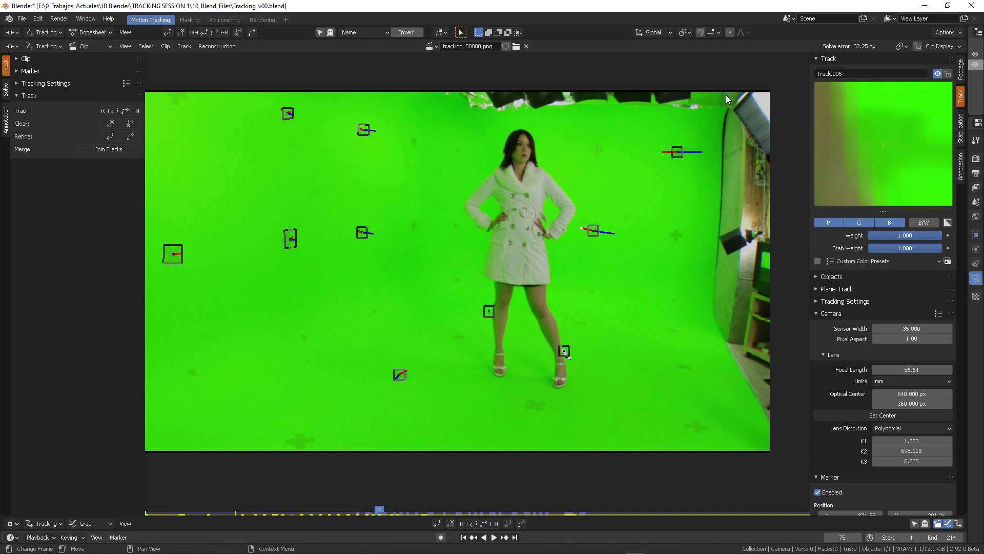
left_click(961, 72)
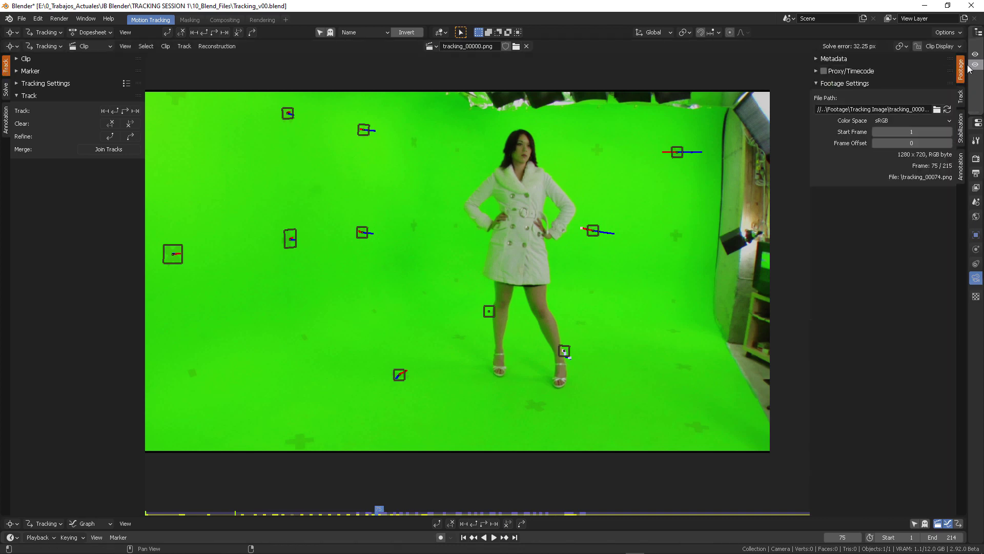
left_click(961, 130)
left_click(962, 77)
left_click(961, 96)
left_click(962, 128)
left_click(962, 159)
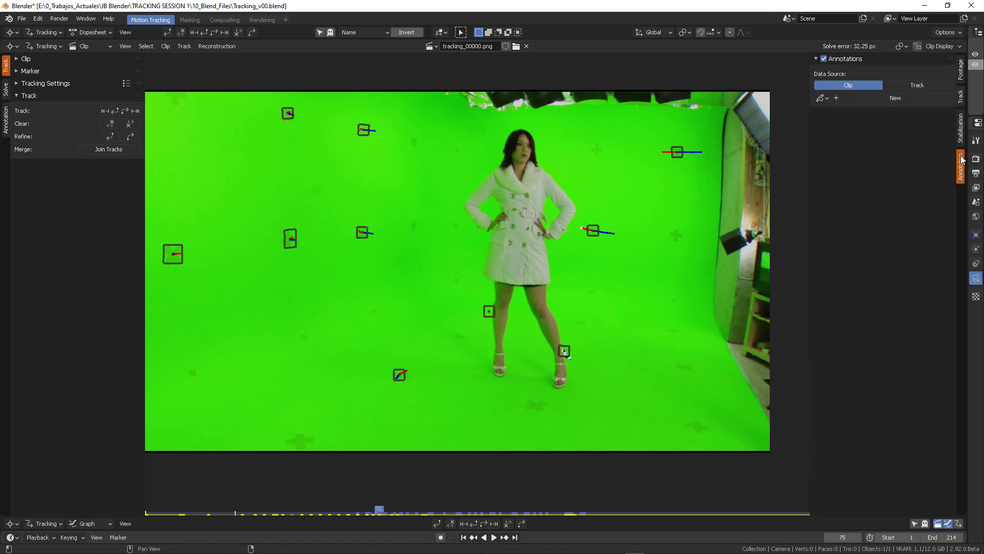
left_click(962, 97)
left_click(961, 73)
- Enlarge the upper area and inspect the orientation, overlay, clip display and pivot popovers
left_click(665, 32)
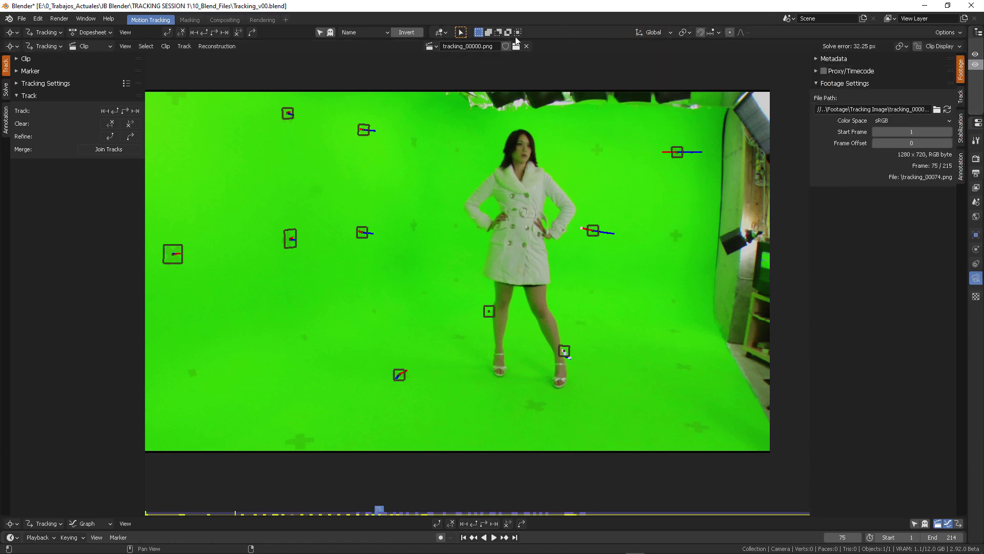
left_click_drag(589, 39, 593, 116)
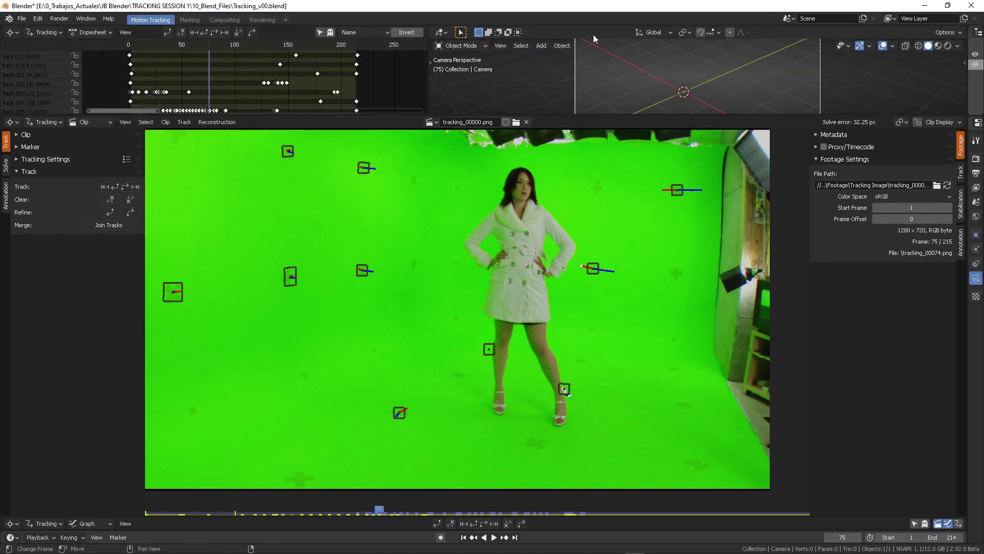
left_click(653, 33)
left_click(893, 45)
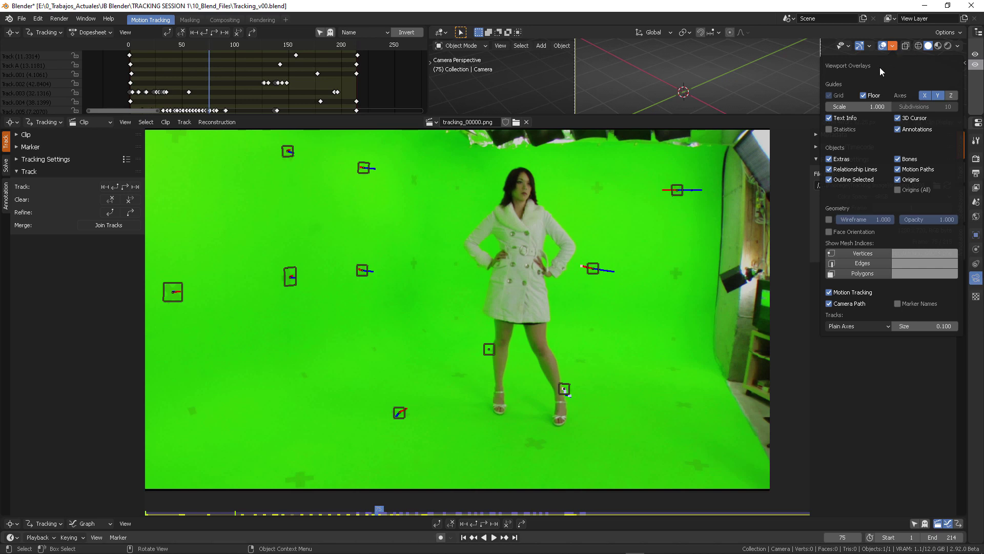
left_click(892, 47)
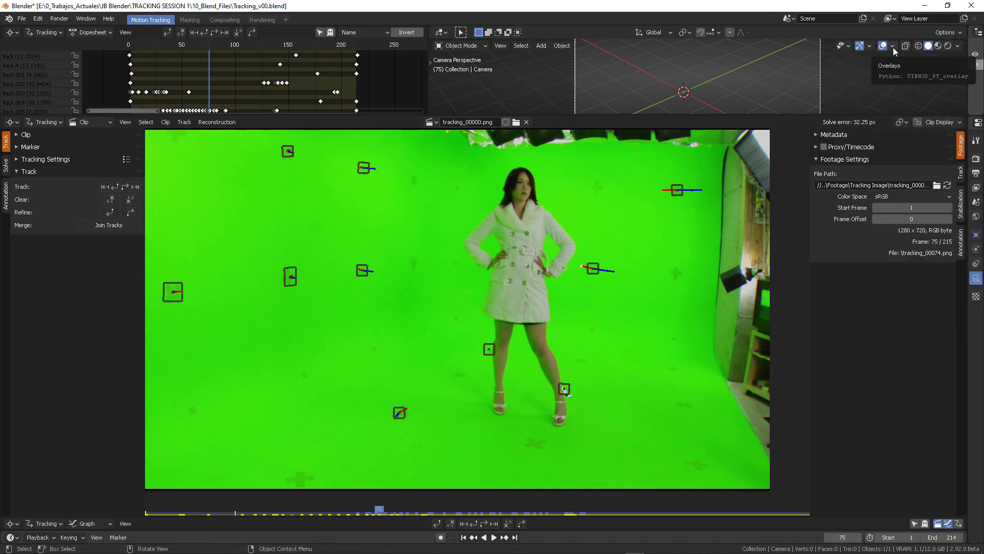
left_click(892, 47)
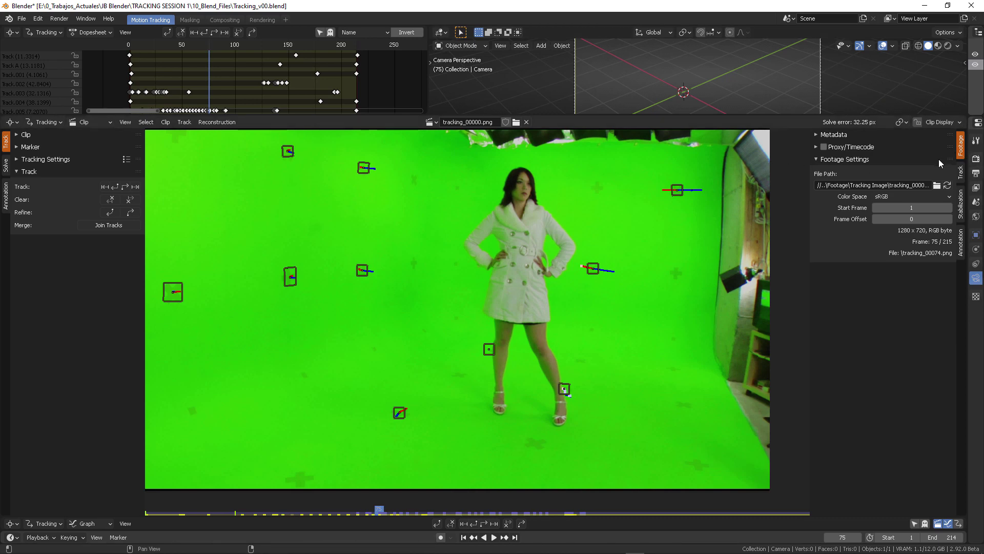
left_click(940, 123)
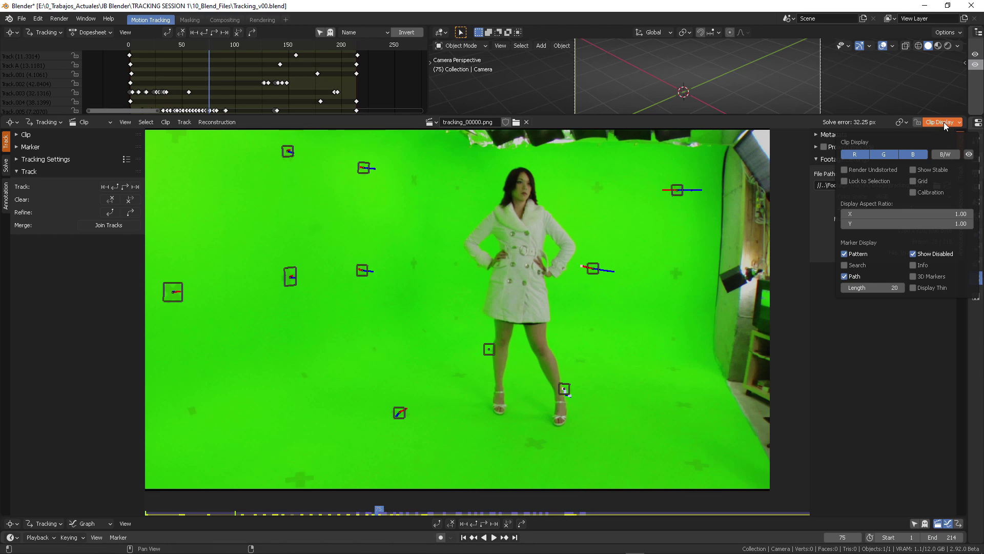
left_click(935, 122)
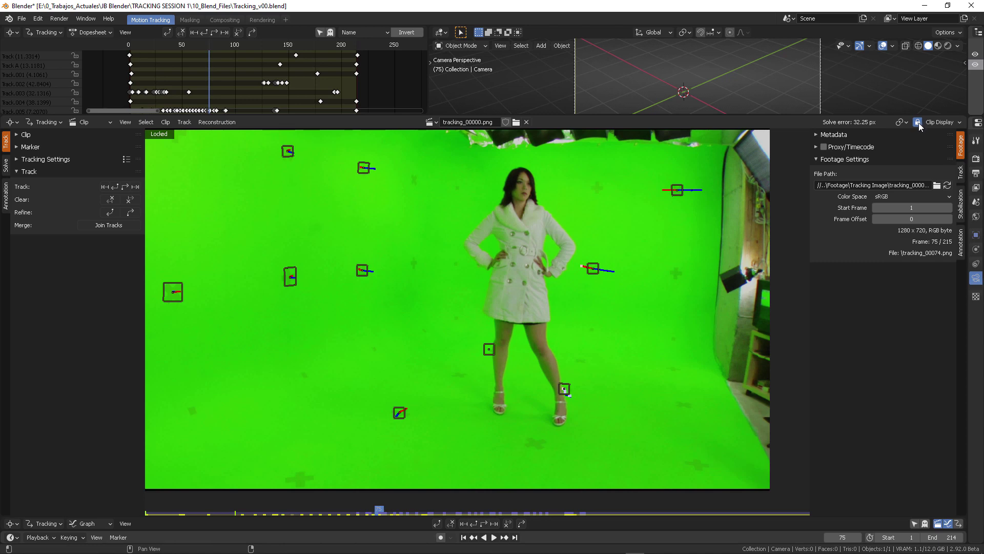
left_click(902, 122)
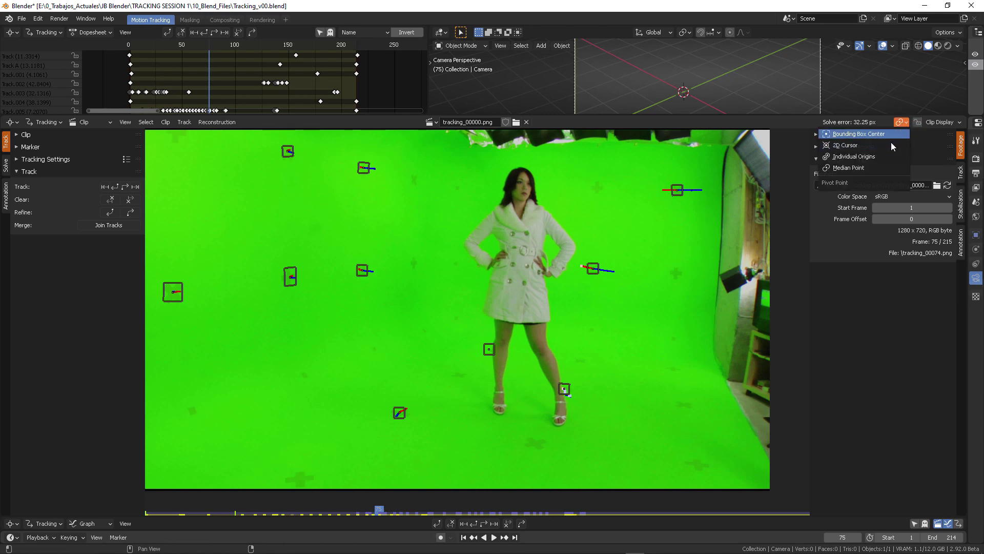
left_click(938, 123)
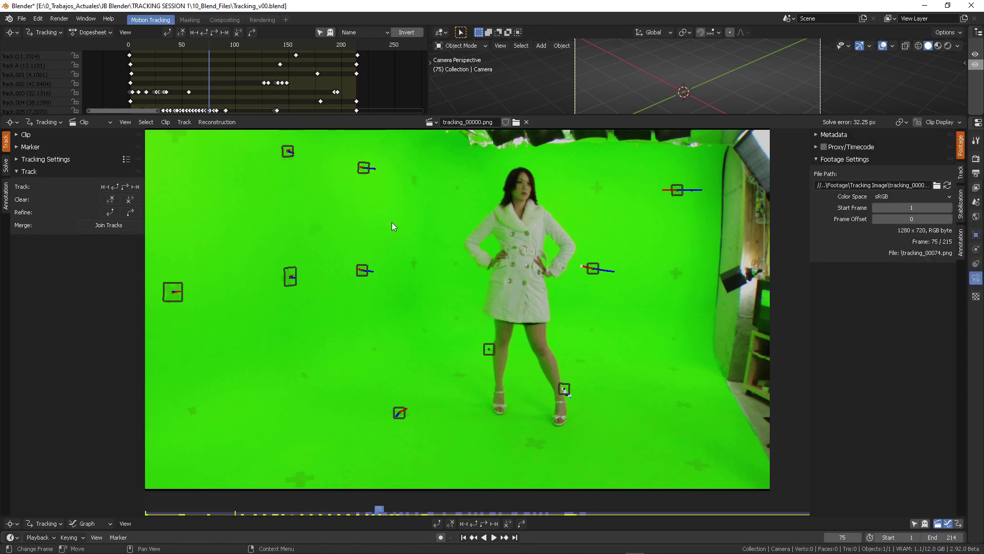
- Select Track.006, enlarge the graph editor, and track the marker forward
left_click(368, 173)
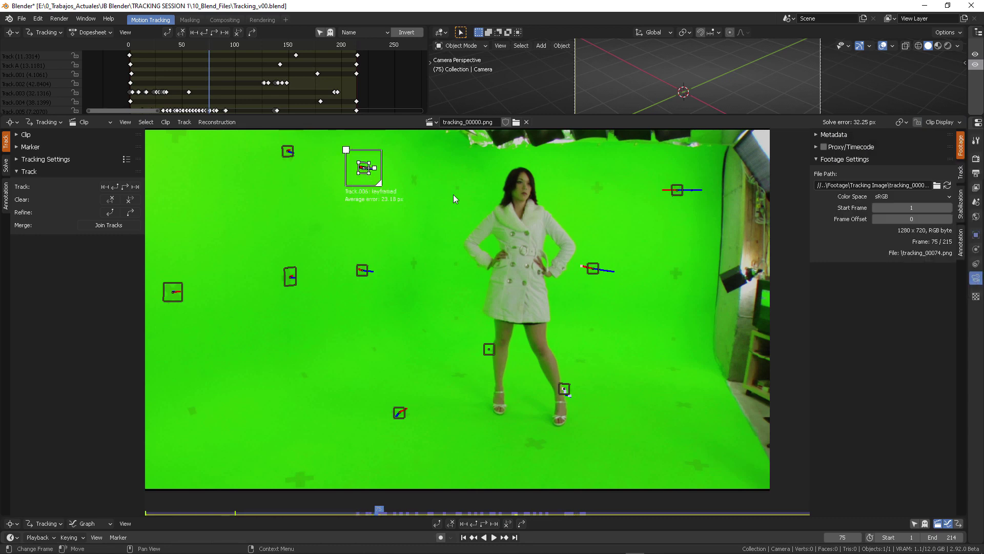
left_click_drag(437, 516, 458, 422)
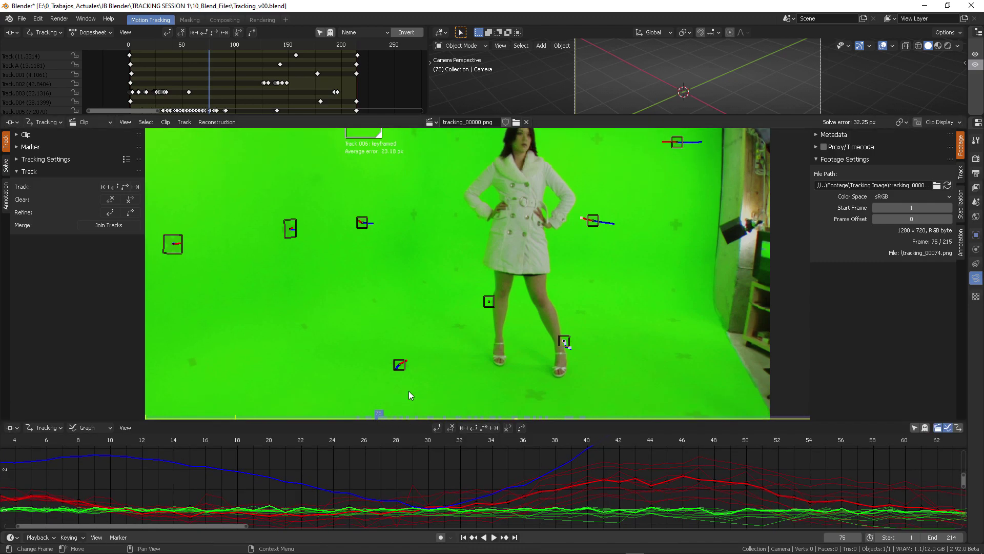
key("ctrl+t")
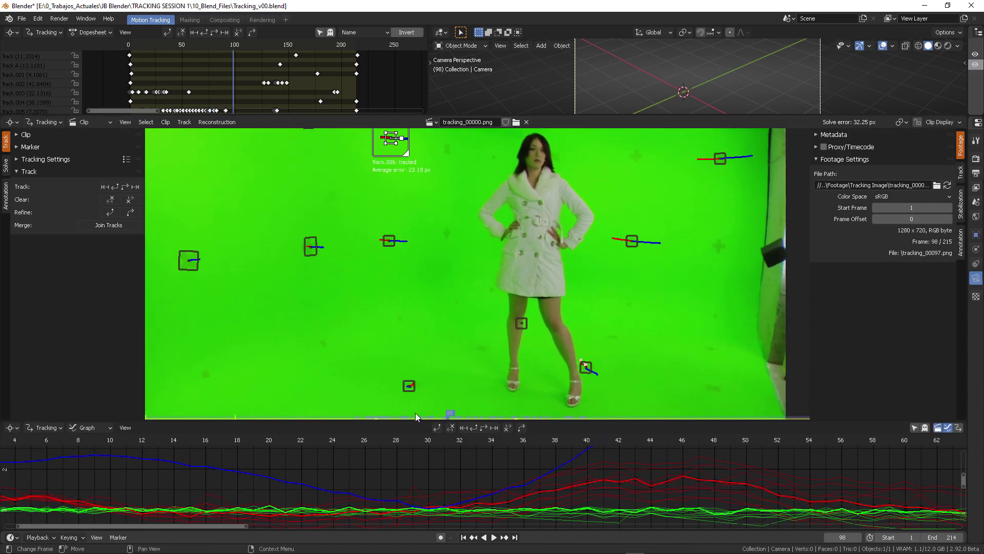
left_click_drag(405, 414, 314, 416)
- Pick the Blender Vdark 11 preset in Preferences > Themes, then close Preferences
left_click(38, 18)
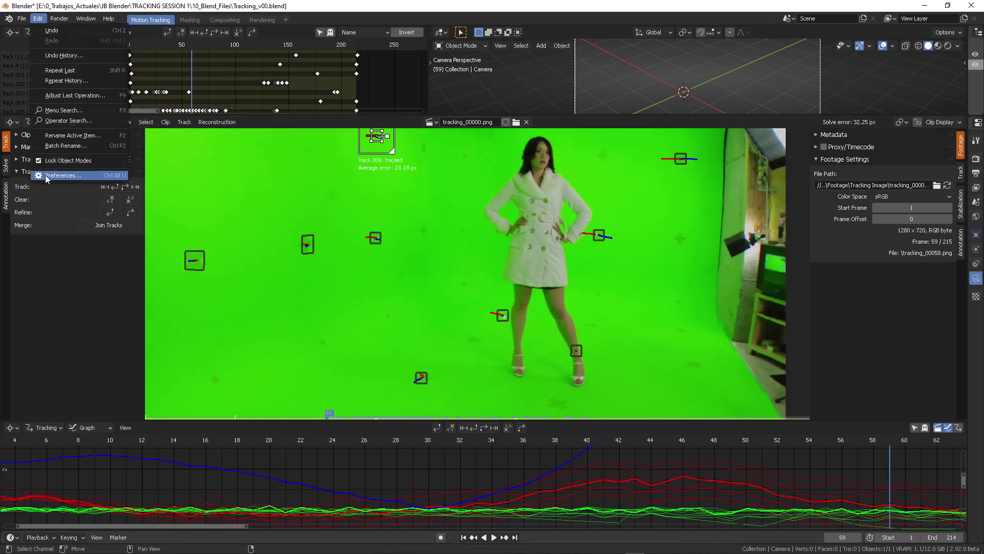
left_click(59, 176)
left_click_drag(210, 14, 376, 50)
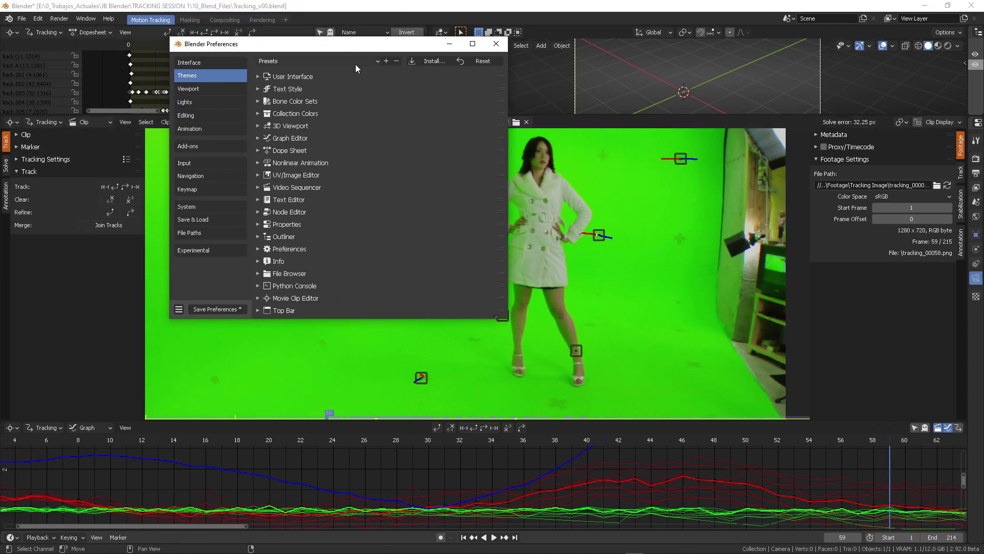
left_click(356, 63)
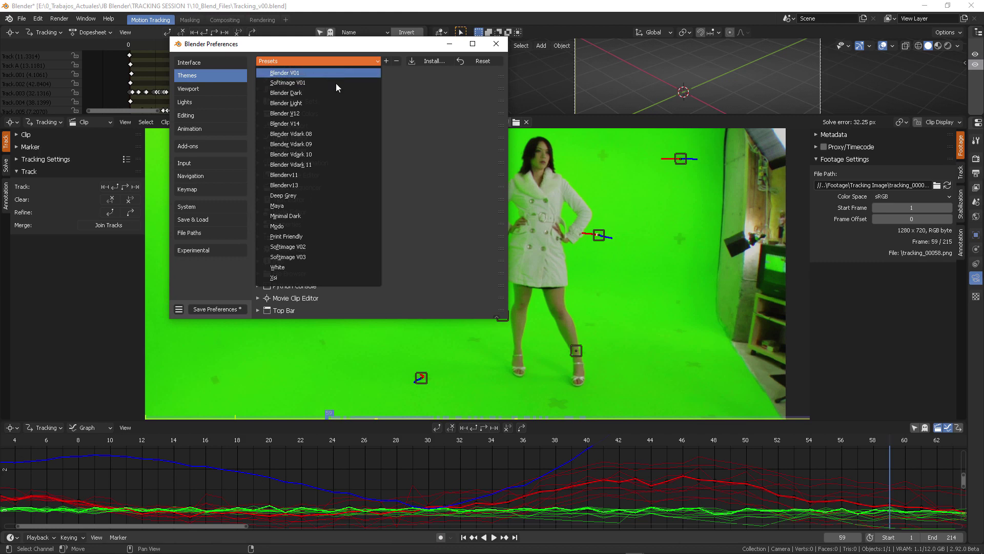
left_click(292, 165)
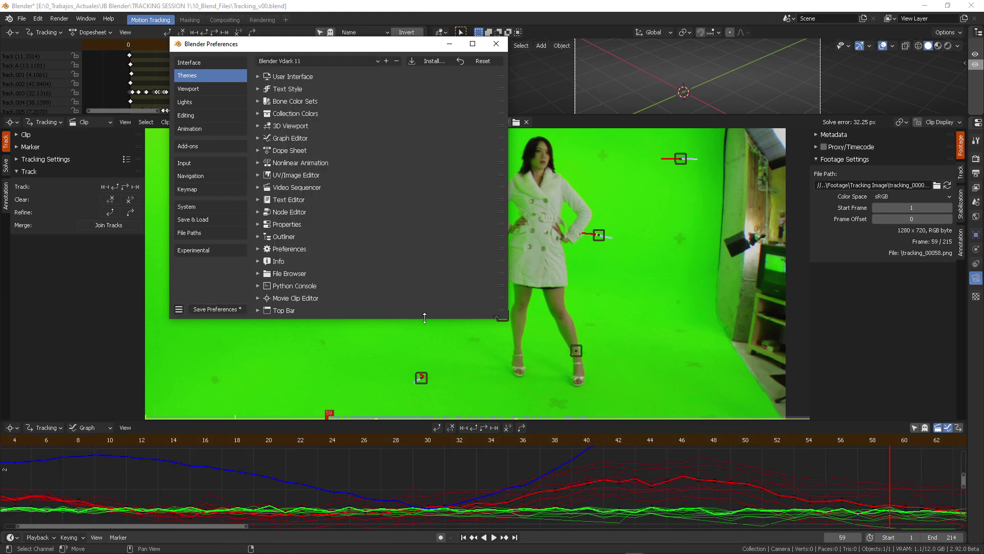
left_click(496, 43)
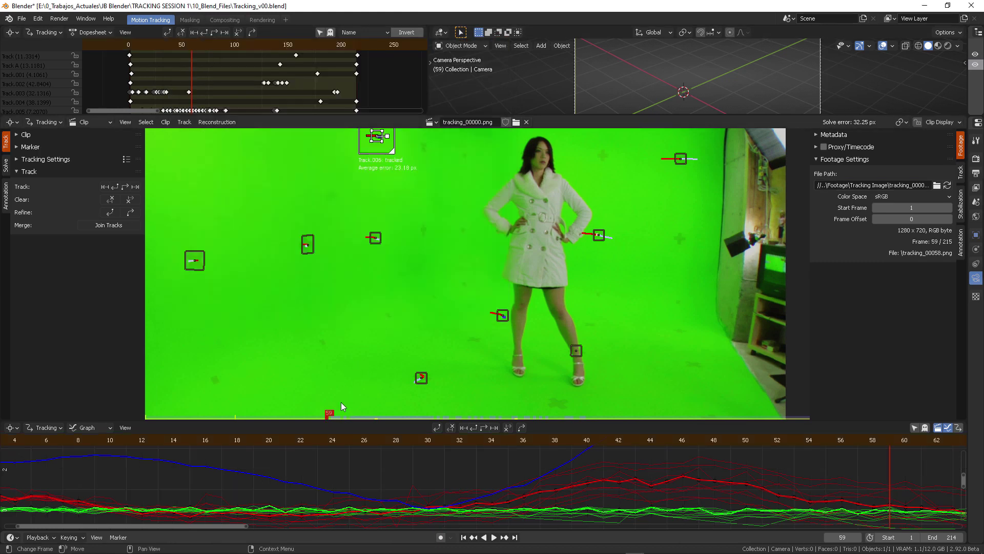
- Step the footage back to frame 45 and rescale the graph view around Track A's curves
left_click_drag(331, 416, 296, 417)
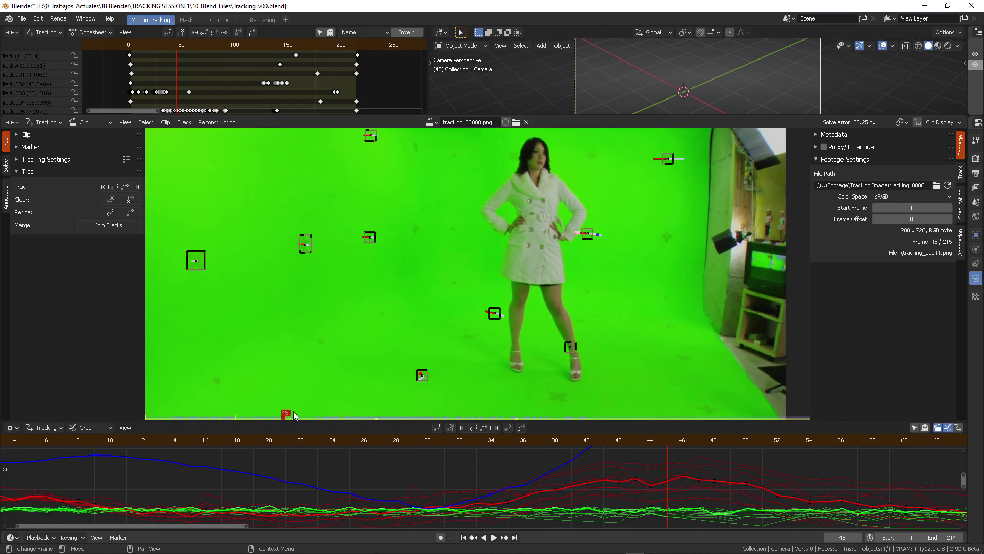
scroll(493, 478, "down", 2)
scroll(505, 483, "down", 1)
scroll(508, 485, "down", 2, "ctrl")
scroll(558, 478, "down", 5)
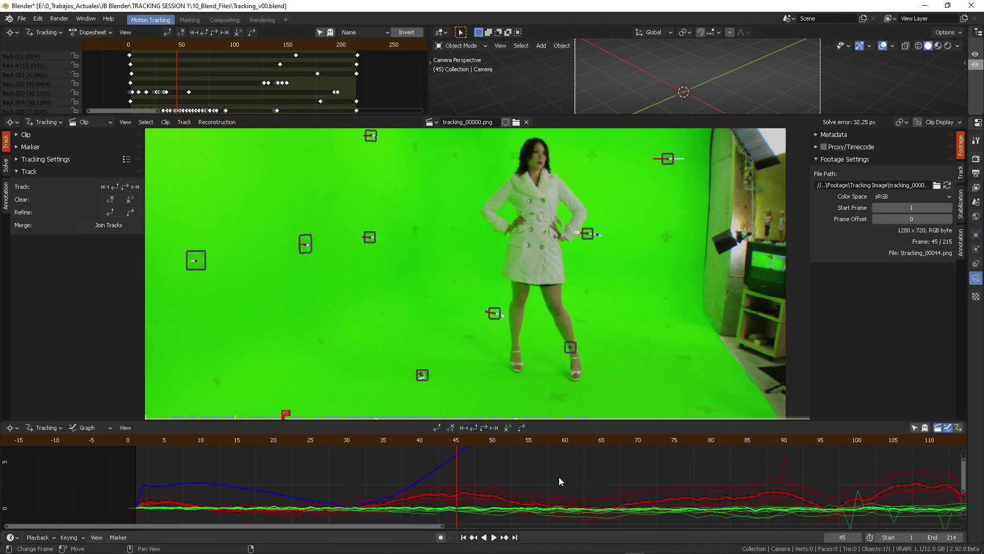
mouse_move(448, 482)
middle_mouse_down("ctrl")
mouse_move(429, 463)
mouse_move(479, 460)
mouse_move(414, 462)
mouse_move(452, 468)
middle_mouse_up("ctrl")
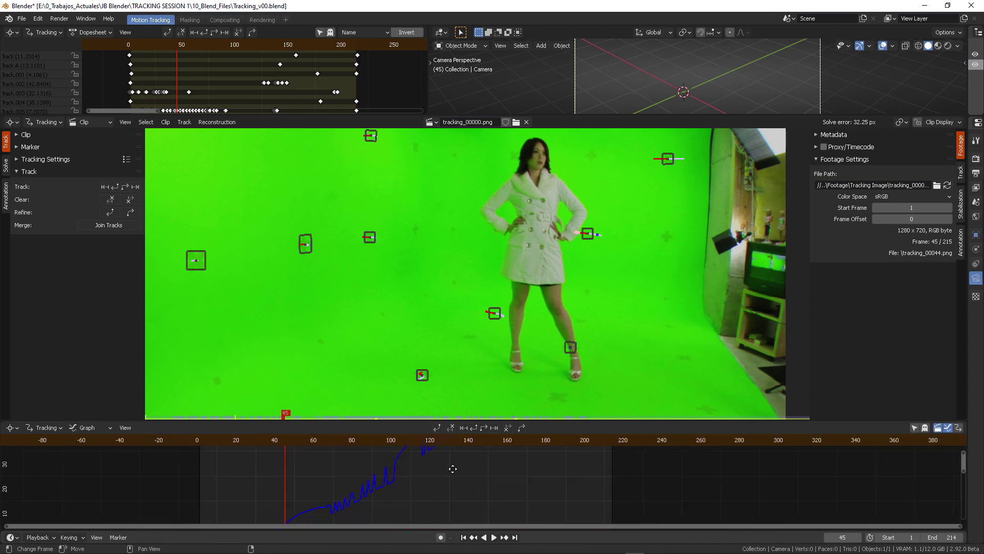
left_click(372, 239)
mouse_move(389, 452)
middle_mouse_down()
mouse_move(439, 483)
mouse_move(389, 504)
mouse_move(381, 492)
mouse_move(409, 489)
middle_mouse_up()
scroll(346, 487, "up", 4)
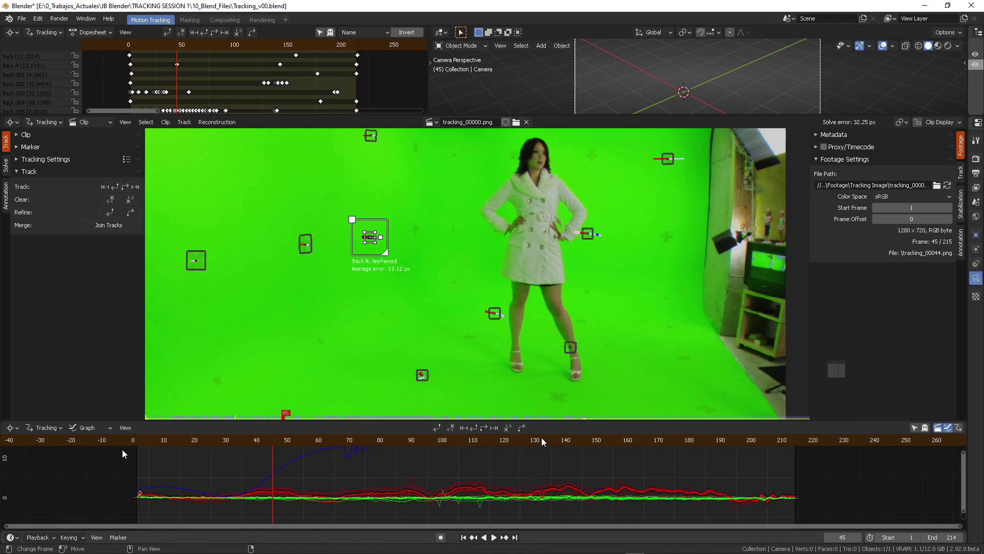
- Select Track, Track A and Track.001 together in the dopesheet
left_click(34, 59)
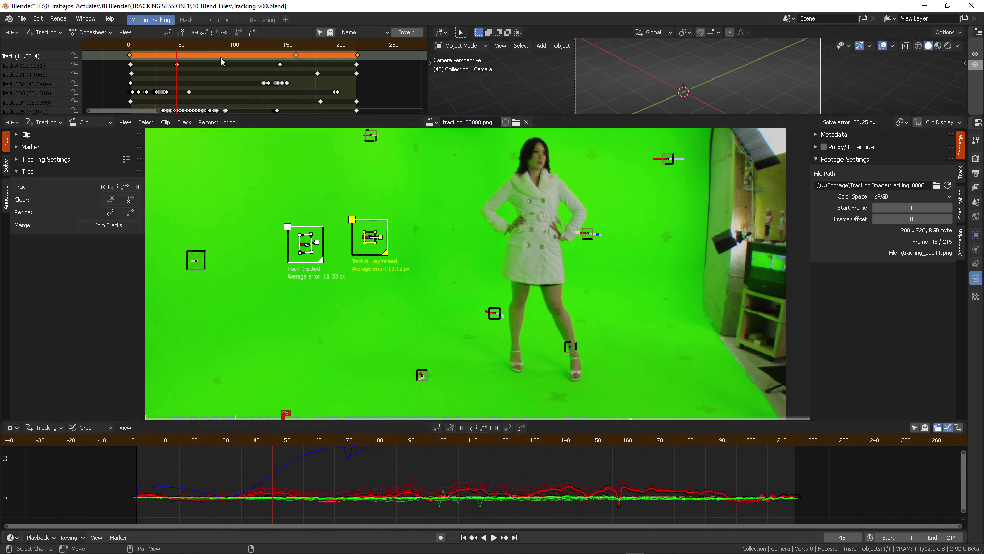
left_click(42, 66, "shift")
left_click(31, 74, "shift")
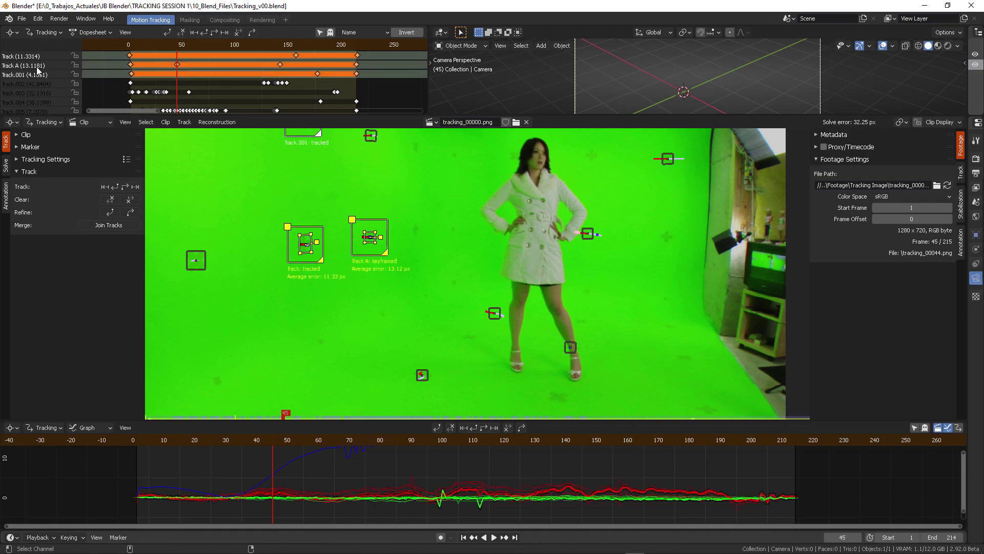
left_click(40, 64, "shift")
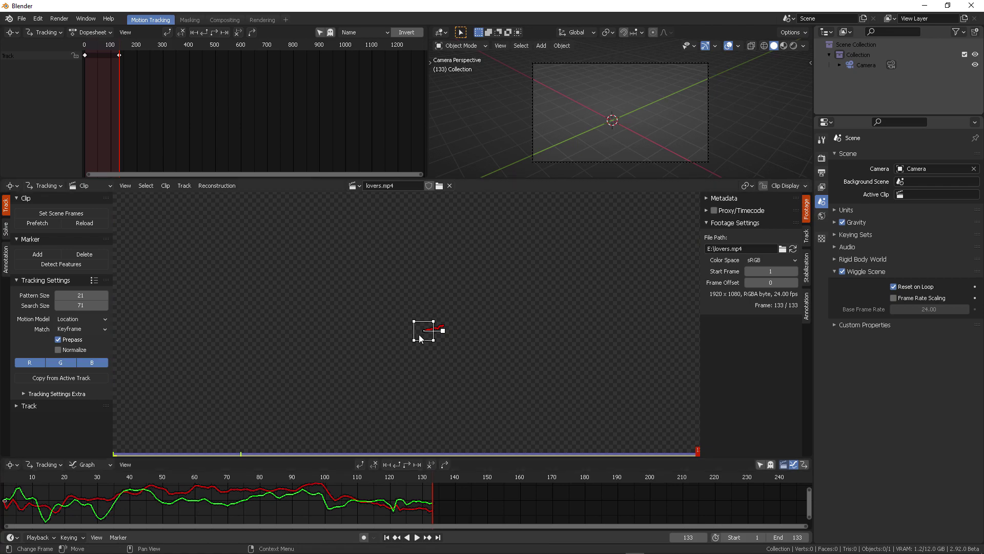
- Scrub the lovers.mp4 clip back from frame 133 to frame 50
mouse_move(553, 454)
left_mouse_down()
mouse_move(270, 442)
mouse_move(257, 450)
left_mouse_up()
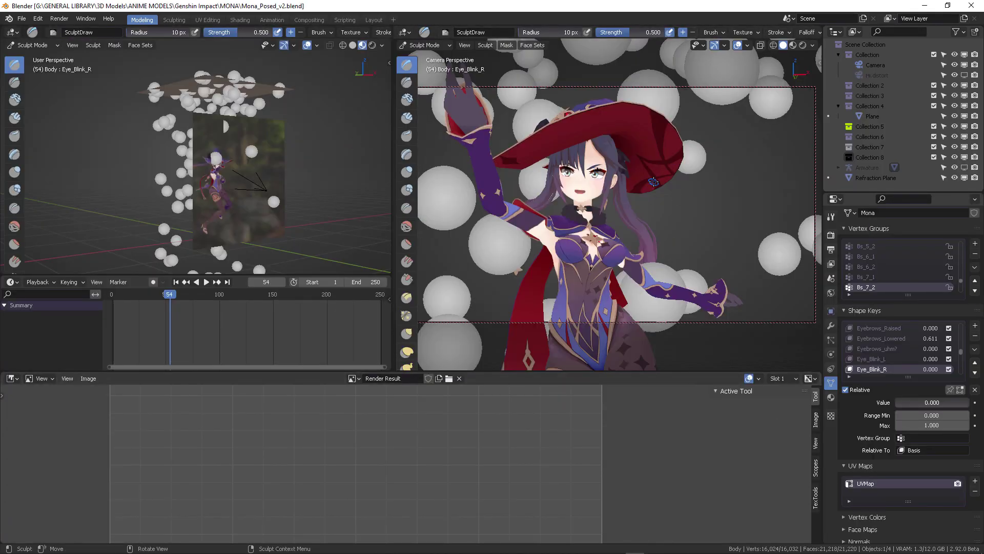
- Maximize the camera view, widen the brush list to two columns, and browse the Tool, View, Grease Pencil and AN sidebar tabs
key("ctrl+space")
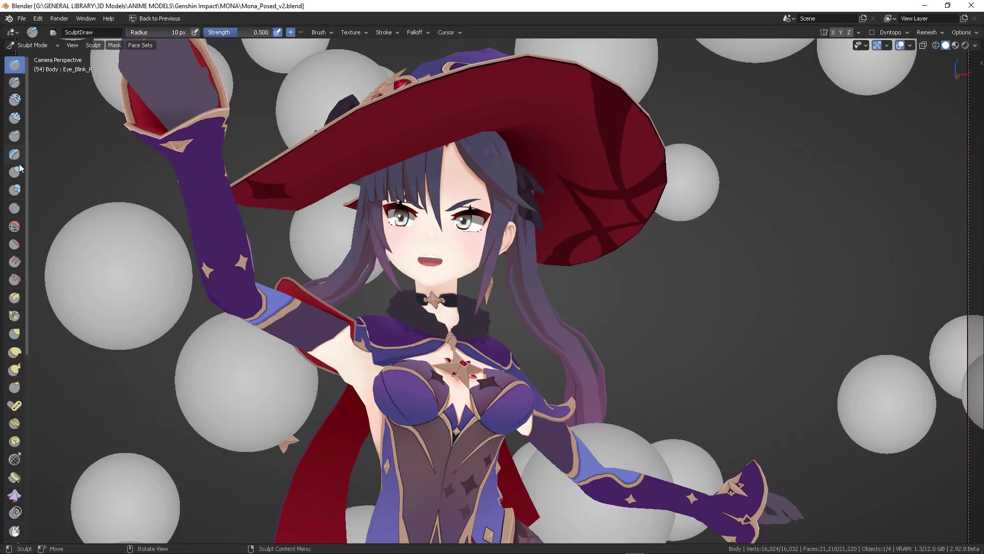
left_click_drag(30, 158, 47, 157)
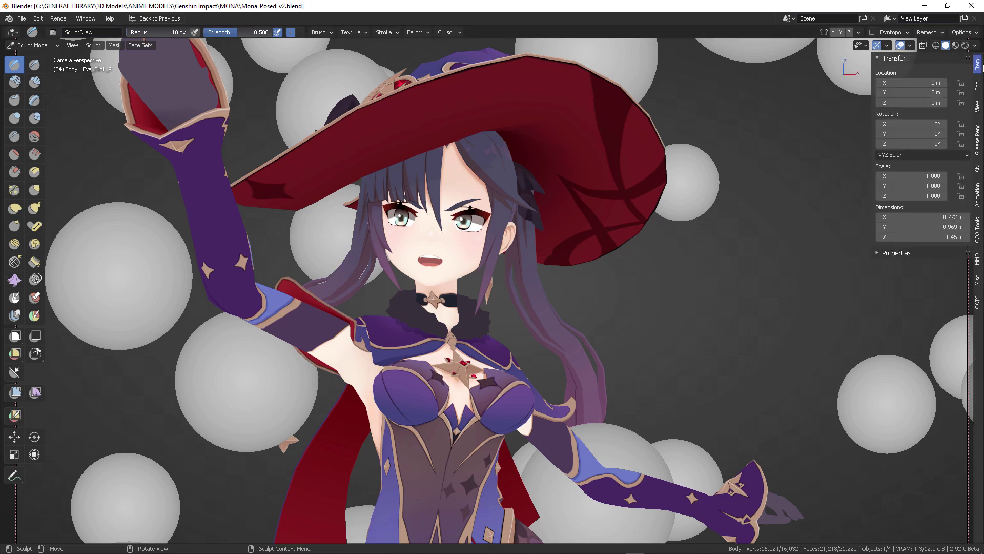
left_click(977, 86)
left_click(977, 108)
left_click(977, 136)
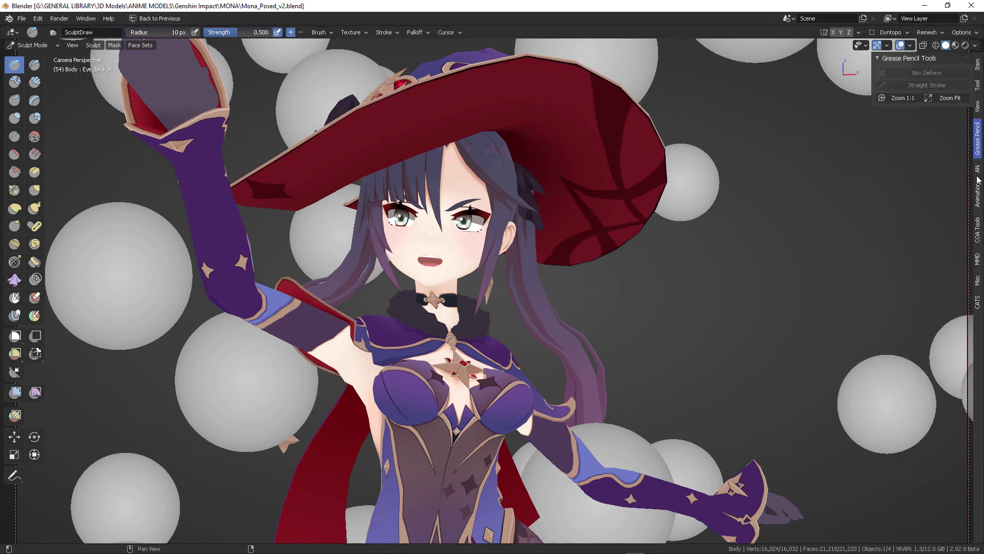
left_click(978, 169)
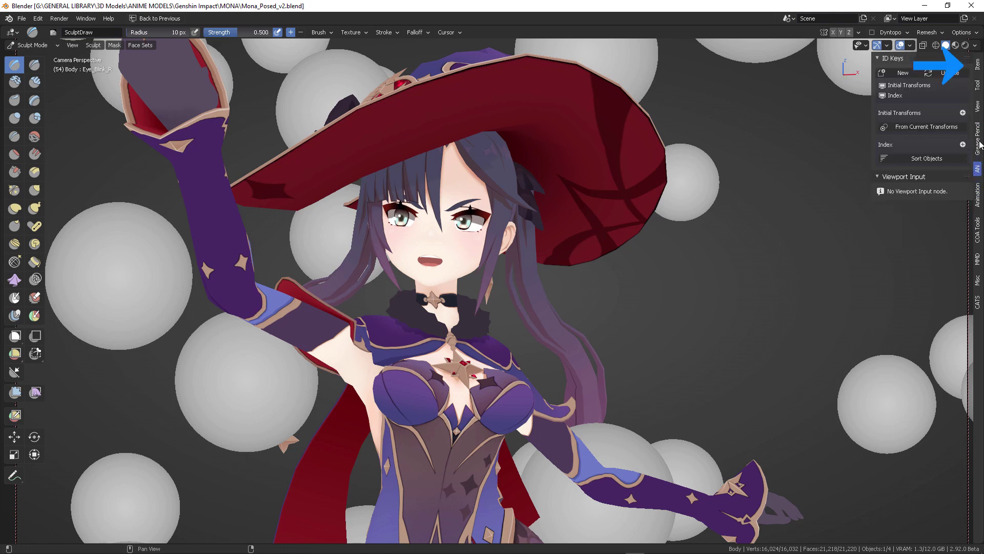
- Review the brush and transform sidebar panels, then raise brush Strength to 0.706
left_click(977, 85)
left_click(978, 63)
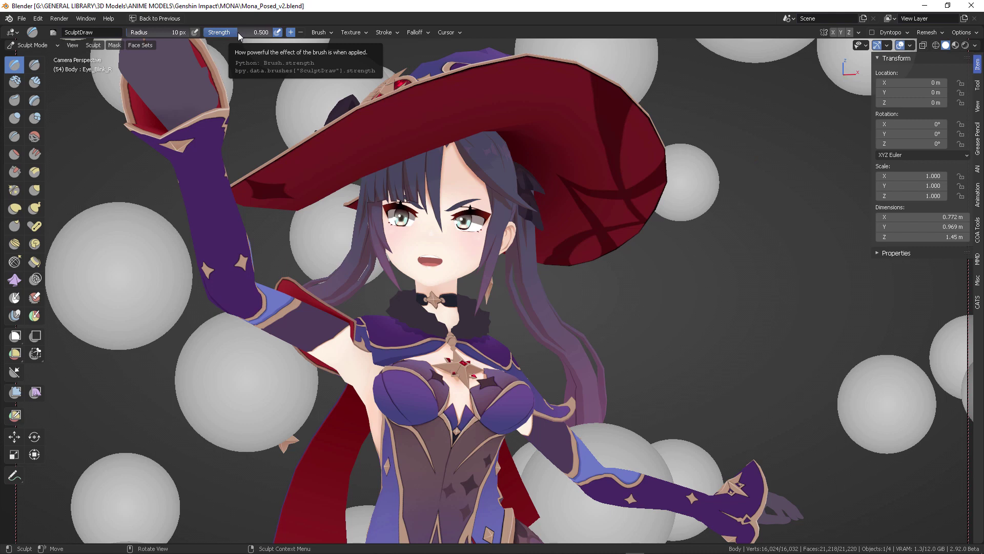
left_click_drag(242, 32, 256, 33)
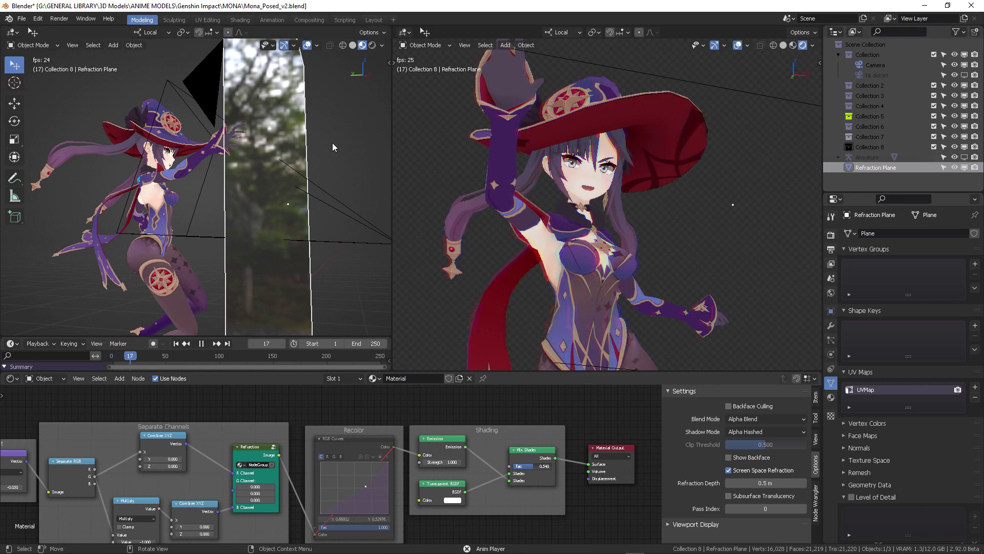
key("ctrl+space")
middle_click_drag(469, 257, 561, 233)
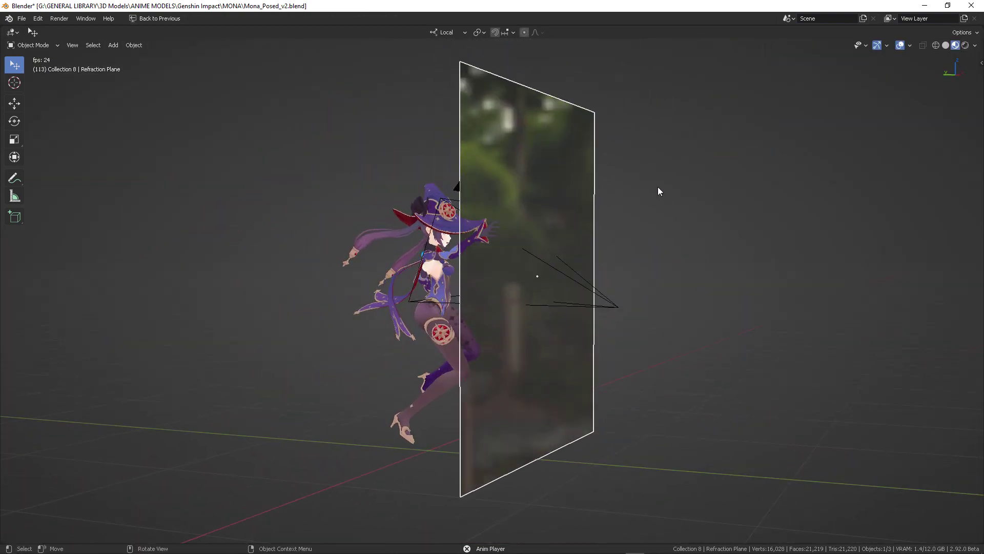
middle_click_drag(661, 196, 618, 244)
scroll(620, 241, "up", 8)
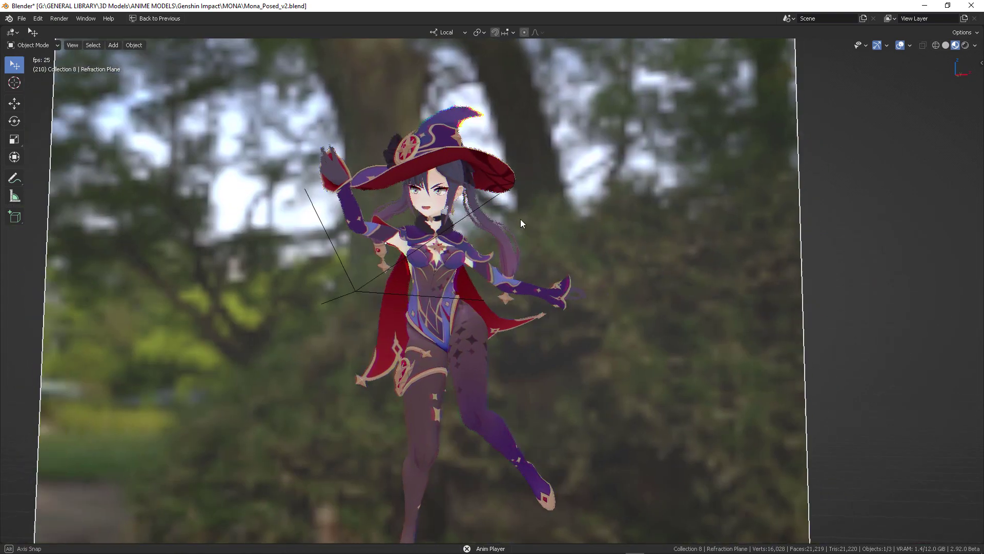
middle_click_drag(521, 224, 524, 250)
key("ctrl+space")
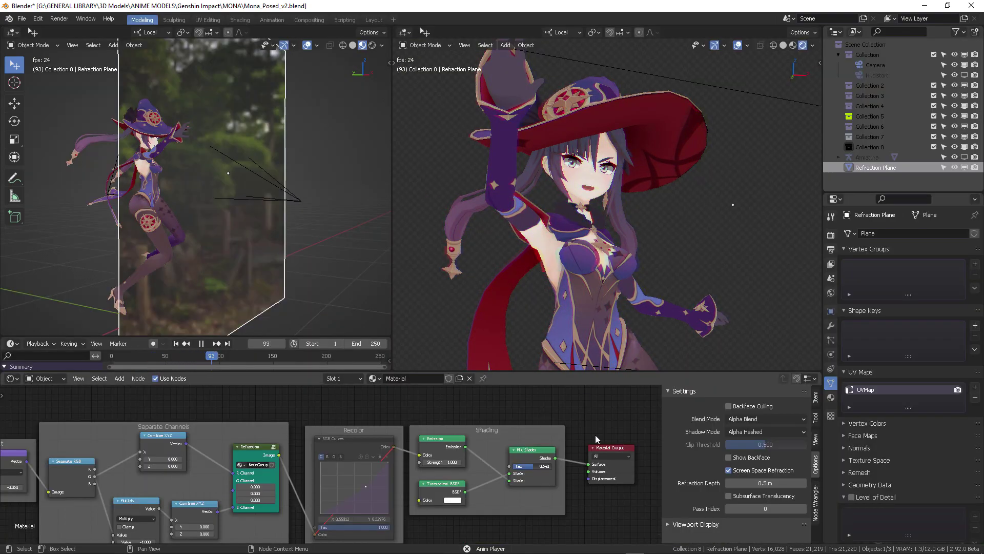
- Hide the node sidebar, frame the refraction nodes through Material Output, and widen the camera view
key("n")
scroll(462, 435, "down", 2)
middle_click_drag(462, 435, 557, 450)
scroll(559, 451, "down", 1)
scroll(564, 450, "left", 8, "ctrl")
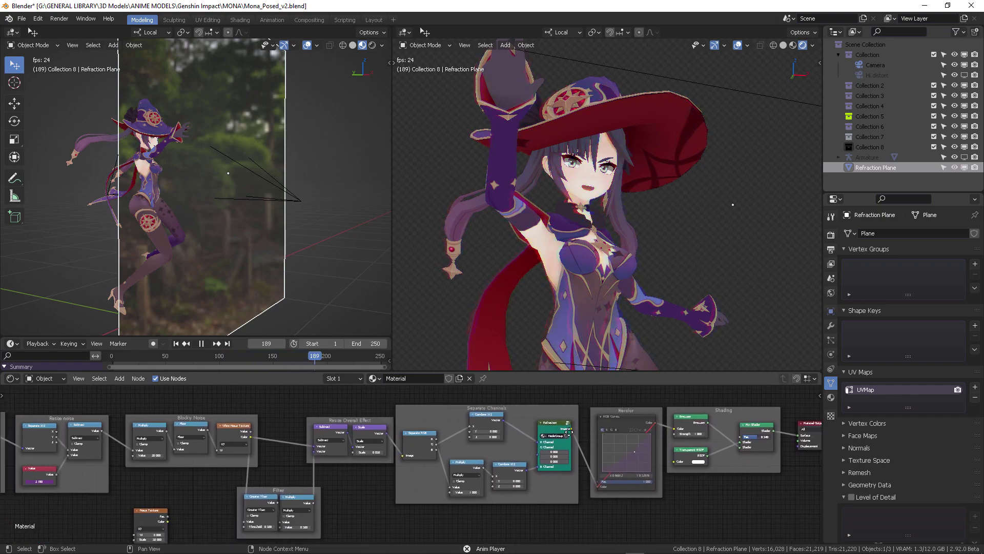
scroll(580, 450, "down", 2)
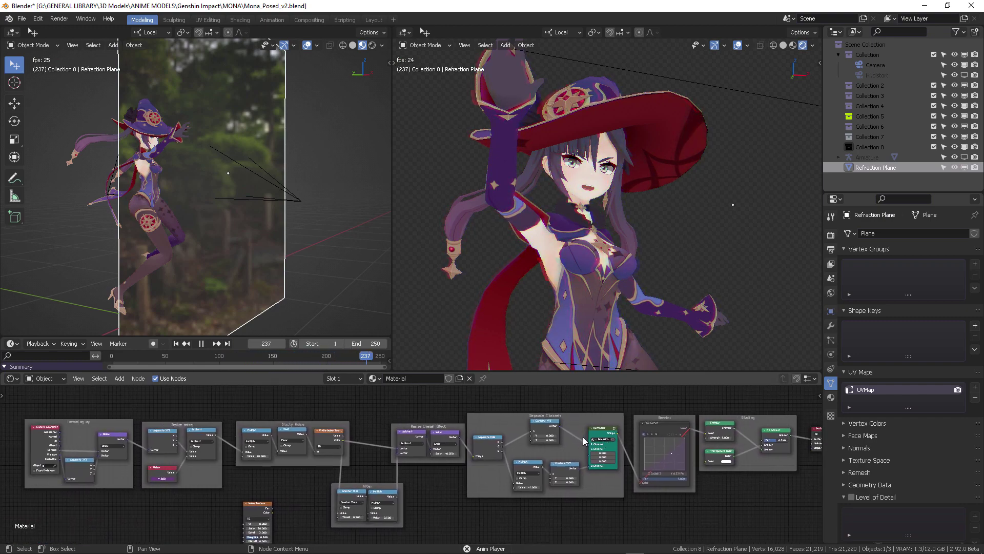
middle_click_drag(580, 450, 552, 432)
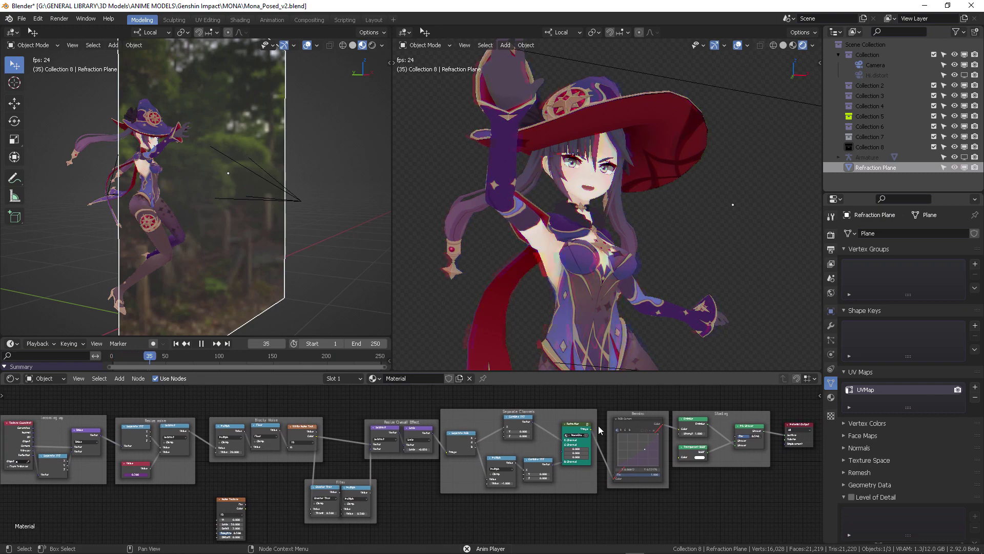
left_click_drag(822, 151, 969, 154)
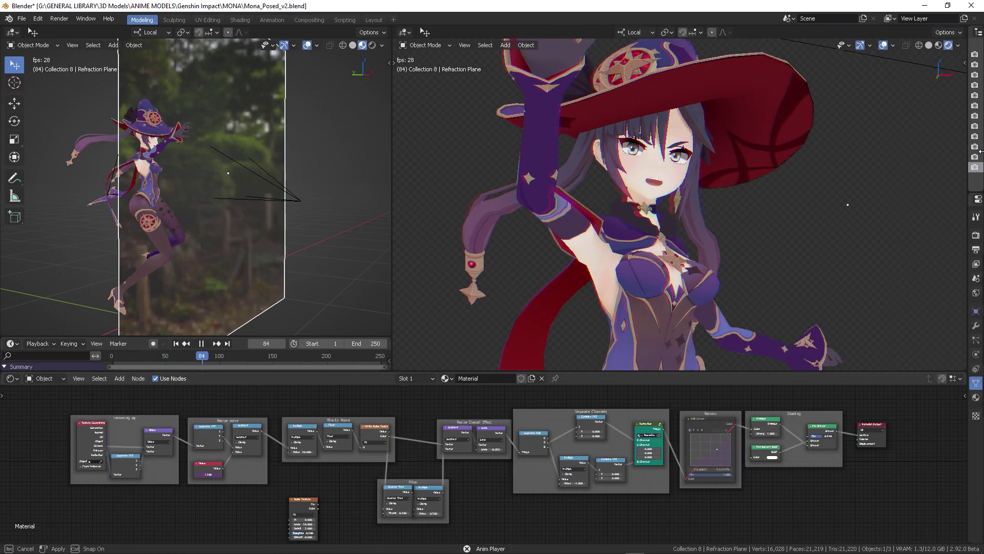
left_click(666, 32)
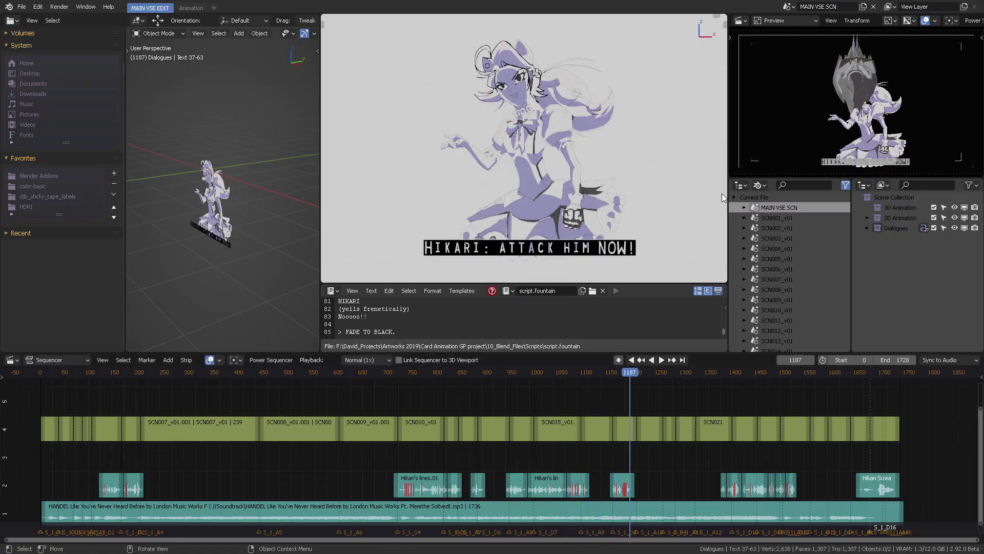
- Check the scene list, then scrub the sequencer to frame 1449 and back to 757
left_click(787, 6)
left_click(788, 6)
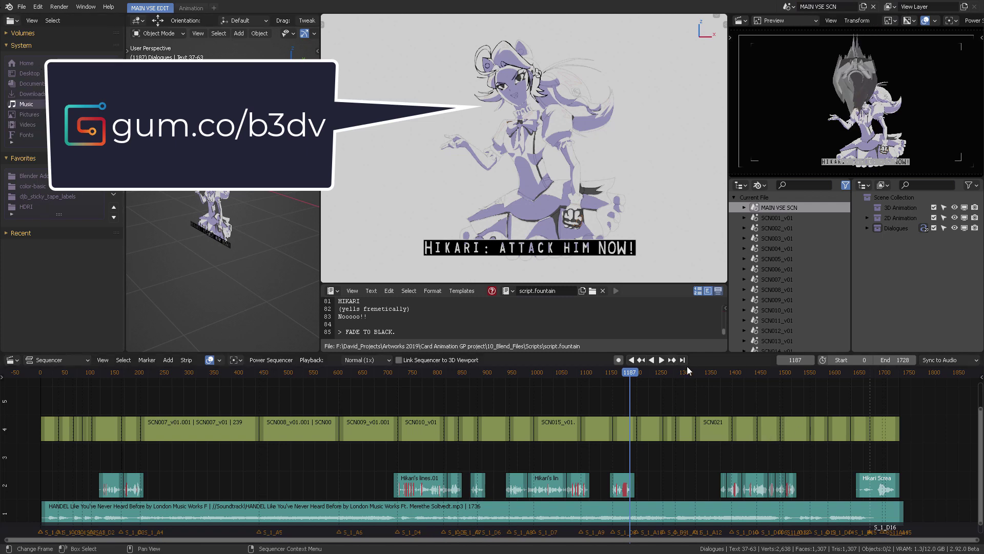
left_click_drag(691, 370, 760, 372)
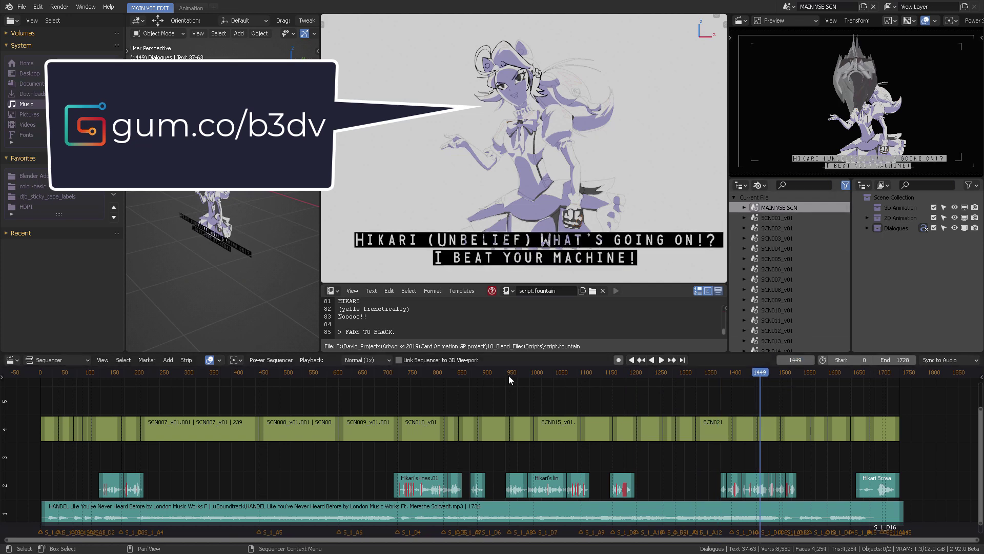
left_click_drag(508, 373, 417, 373)
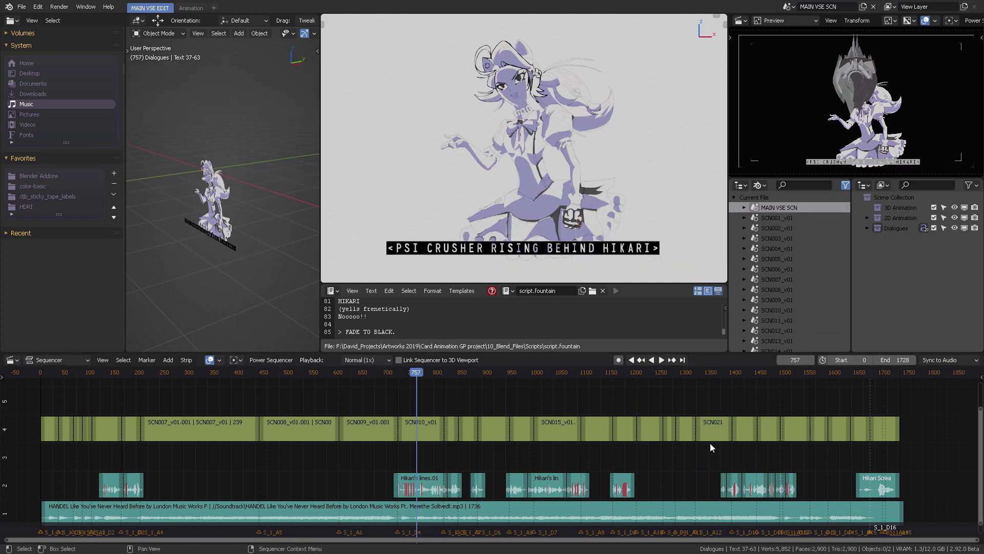